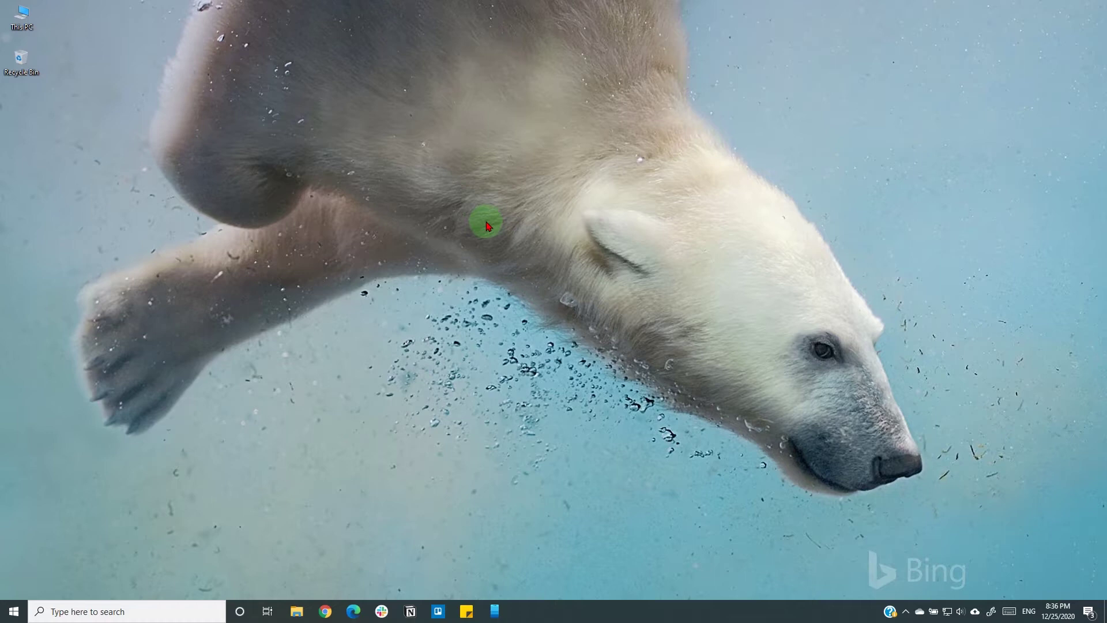
Step: Launch Adobe Illustrator CC 2019 by searching 'illus' in the app launcher
key("alt+space")
type("illus")
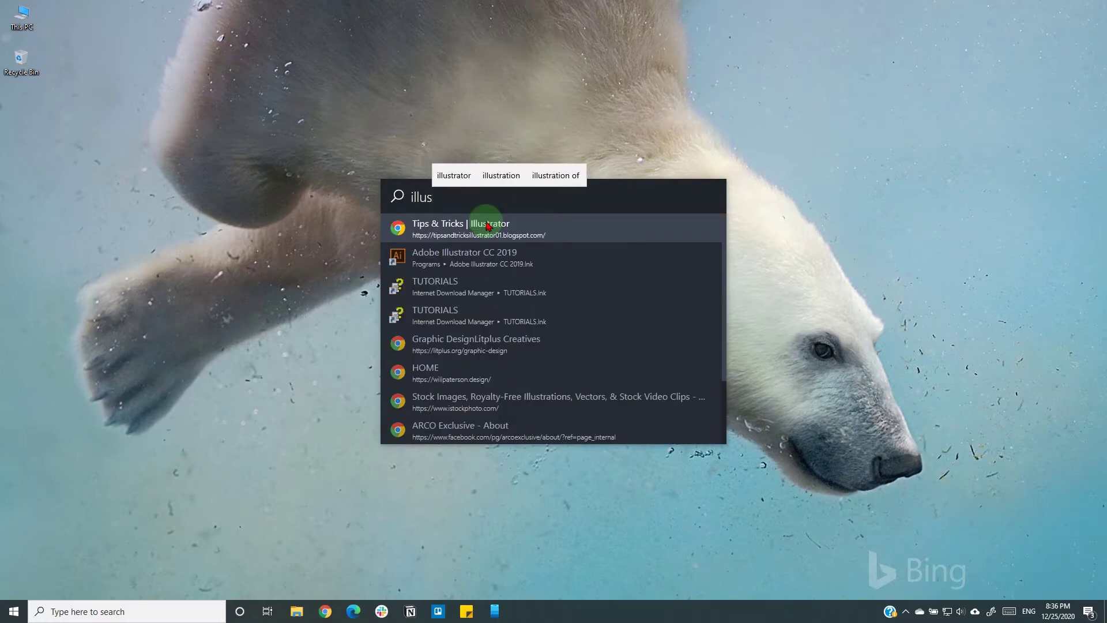
key("Down")
key("Return")
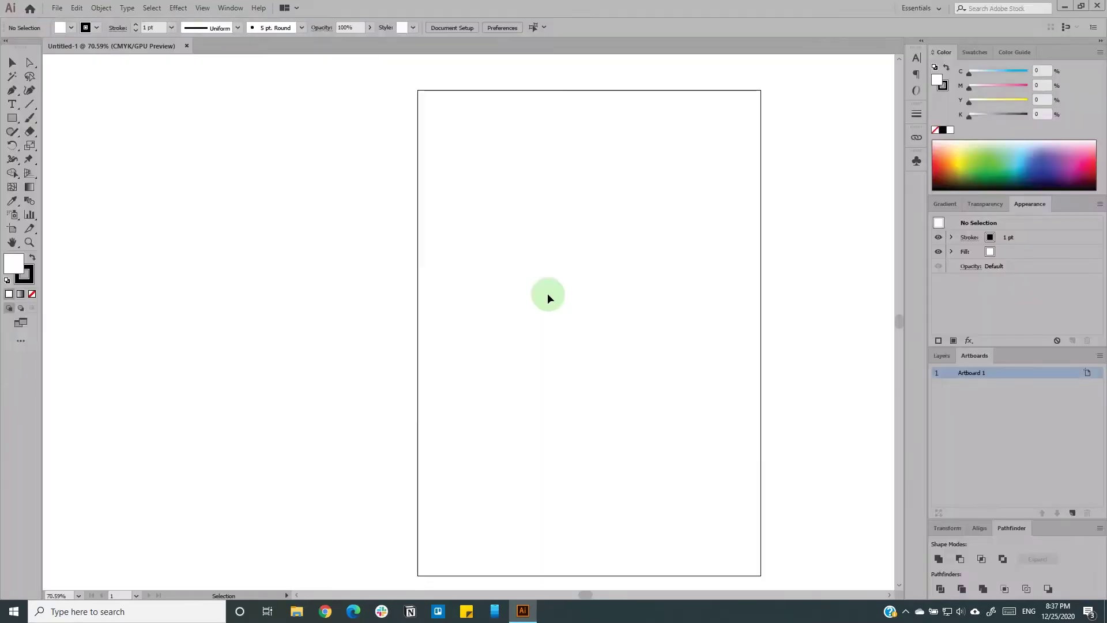
Step: Draw an 8.27 × 11.69 in rectangle and give it a black fill
key("m")
left_click(361, 333)
type("8.27")
key("Tab")
type("11.69")
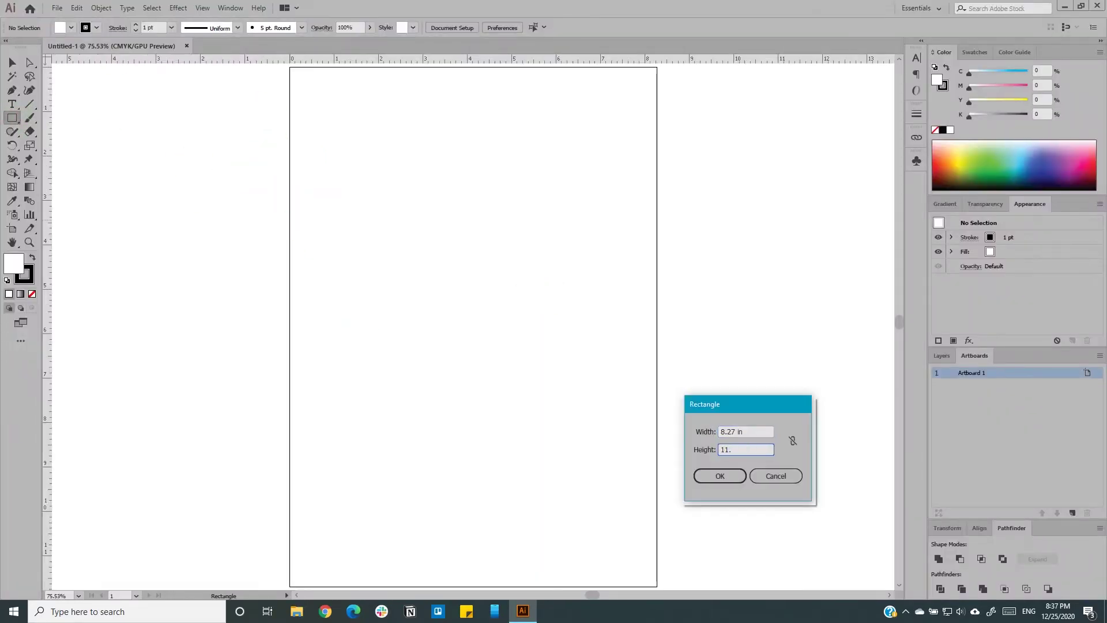
key("Return")
left_click(60, 27)
left_click(28, 36)
Step: Create an offset path copy of the rectangle with Object > Path > Offset Path
key("v")
left_click(101, 8)
mouse_move(116, 272)
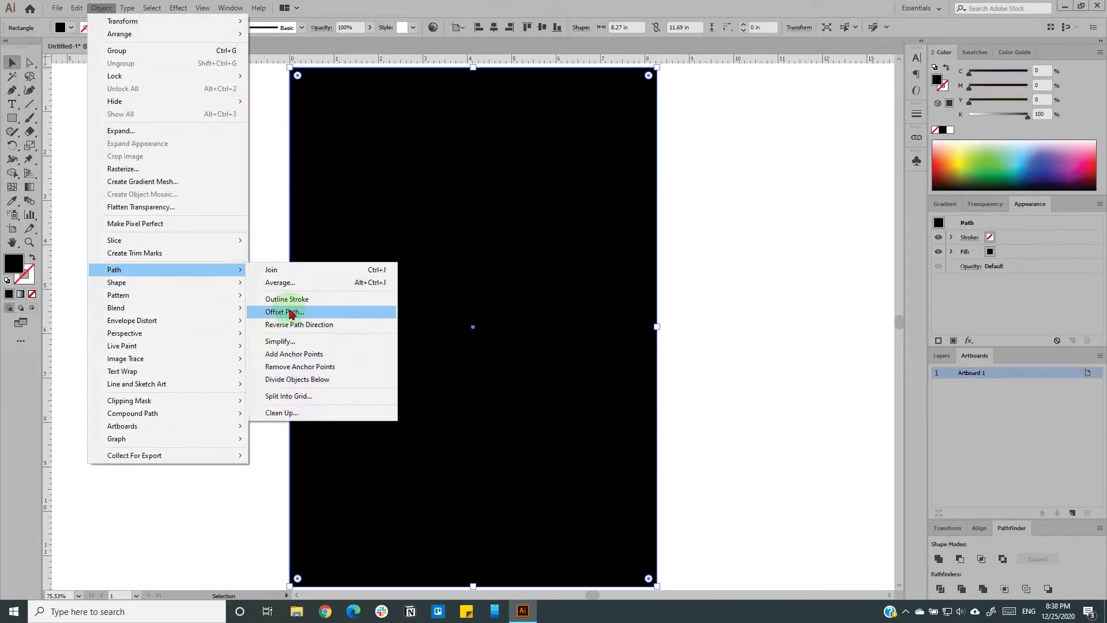
left_click(291, 311)
key("Return")
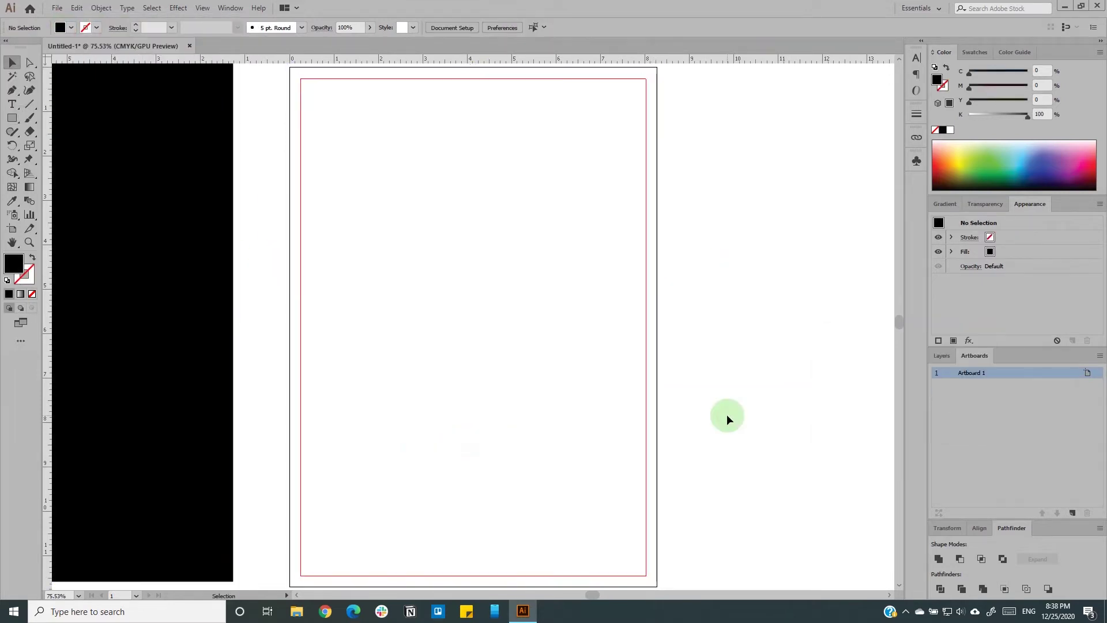
Step: Type the 'Sample Survey Form' title, spell-check it and move it to the artboard top
key("t")
left_click(487, 329)
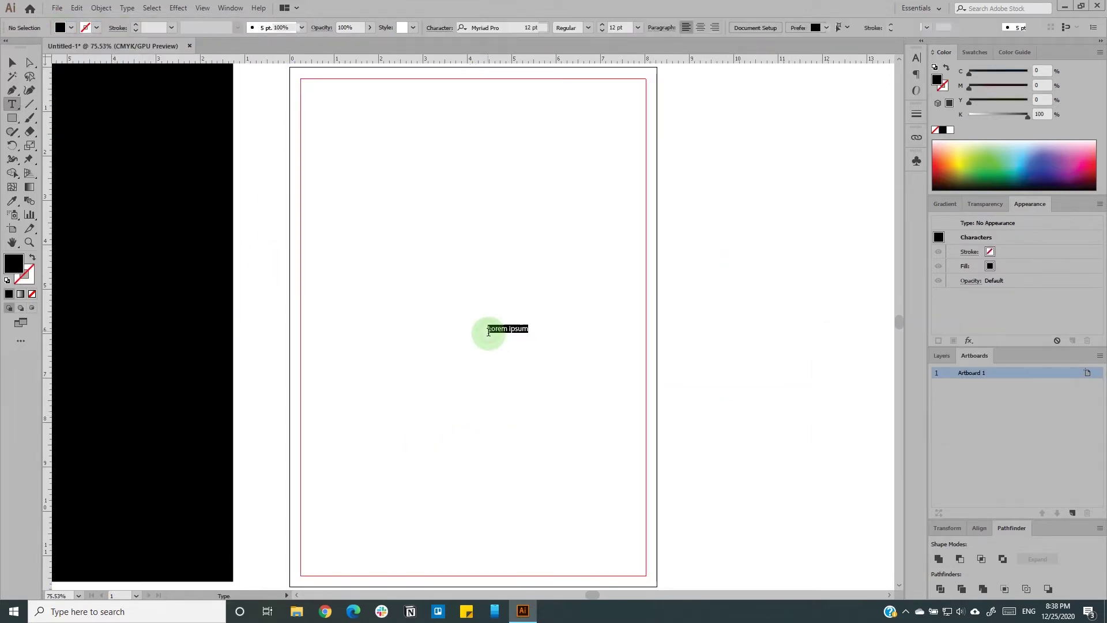
type("Sample Survey Form")
left_click(77, 8)
left_click(173, 180)
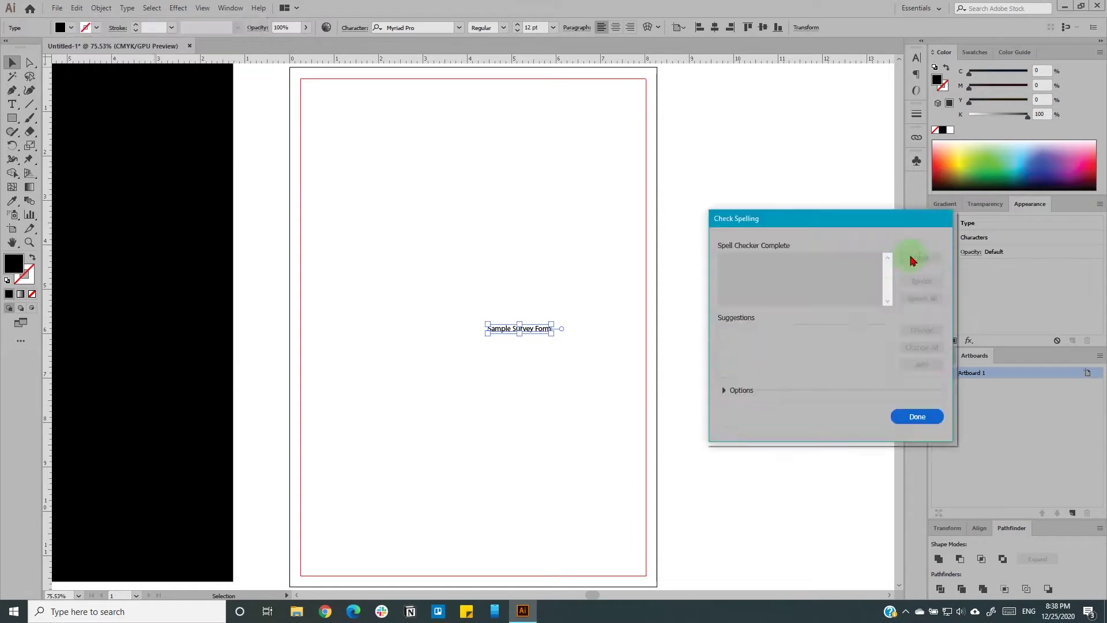
left_click(917, 414)
left_click_drag(473, 327, 473, 123)
scroll(474, 123, "up", 3)
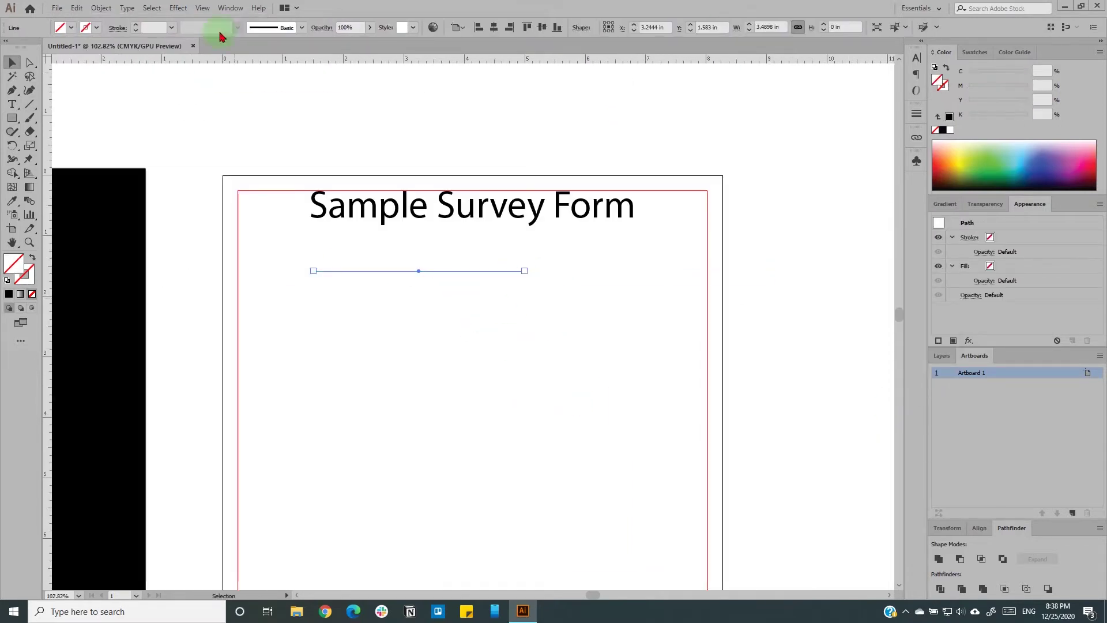
Step: Centre the line under the title and place a 0.25 in blue square on it
left_click(494, 27)
left_click_drag(472, 271, 472, 233)
key("m")
left_click(496, 306)
key("Return")
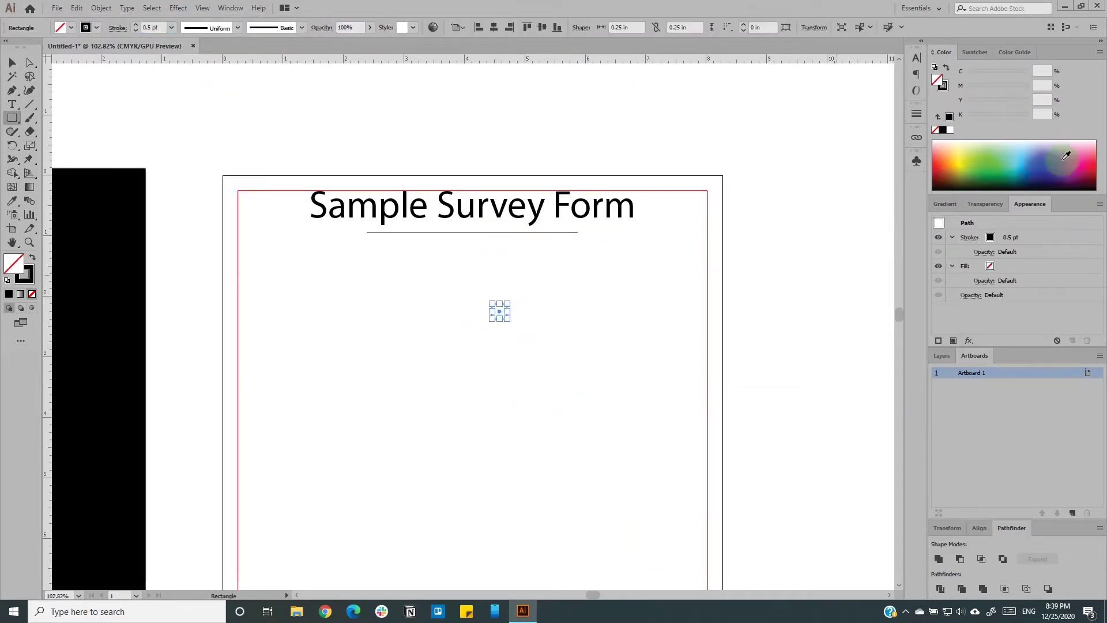
left_click(1060, 159)
left_click_drag(496, 311, 481, 225)
key("z")
left_click(469, 231)
key("ctrl+minus")
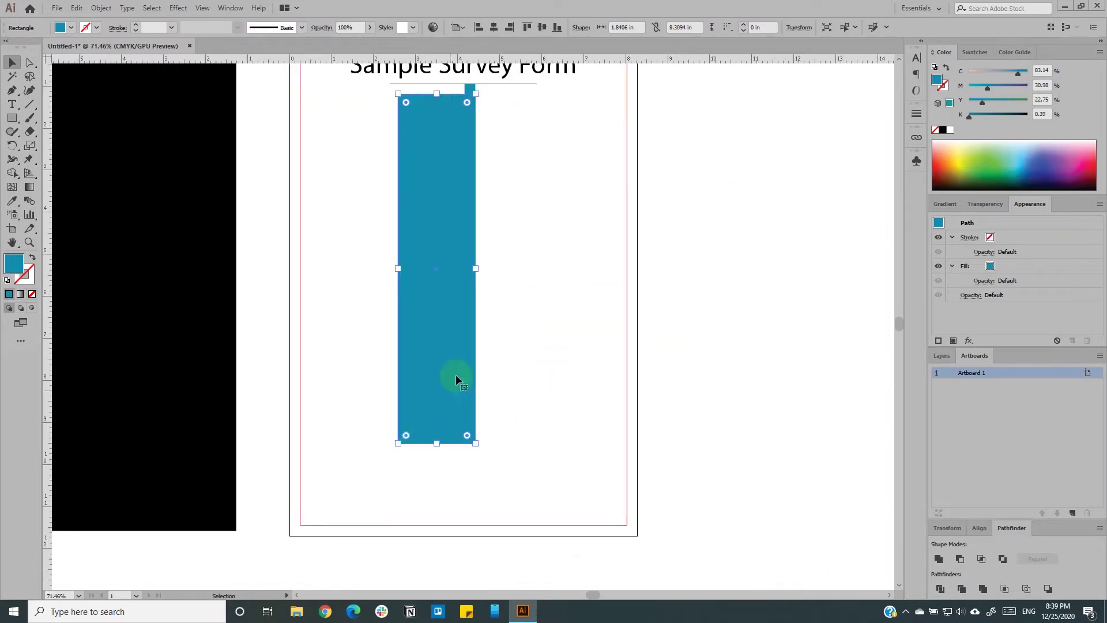
Step: Stretch the rectangle to the margins, split it into unfilled grid rows, and add 'What is your name?'
left_click_drag(398, 440, 301, 529)
left_click(101, 8)
left_click(271, 392)
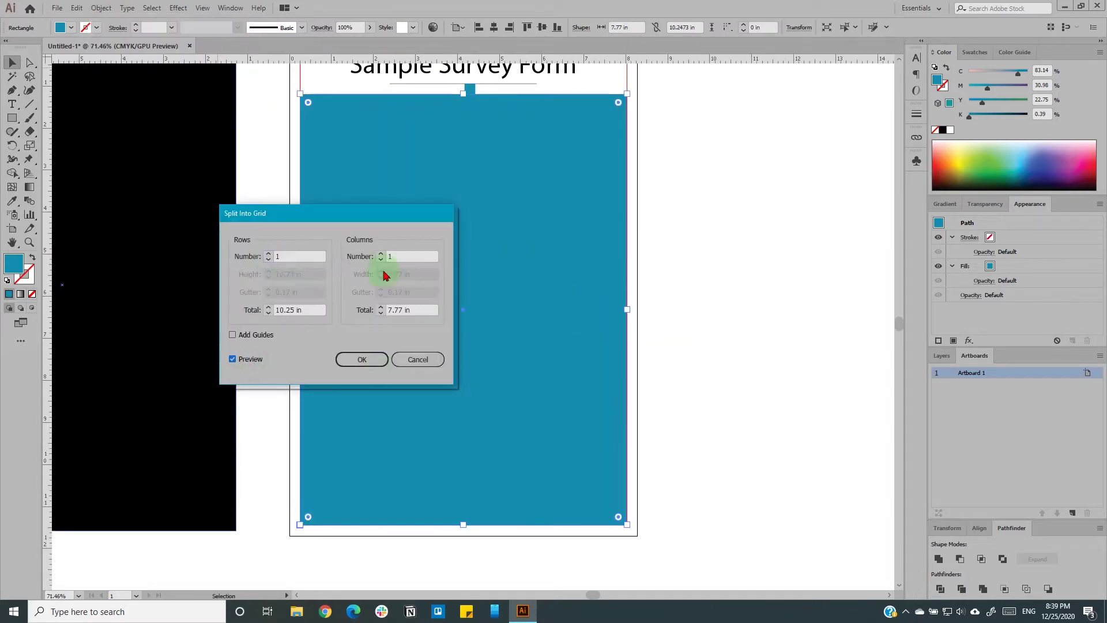
type("2")
key("Return")
left_click(70, 27)
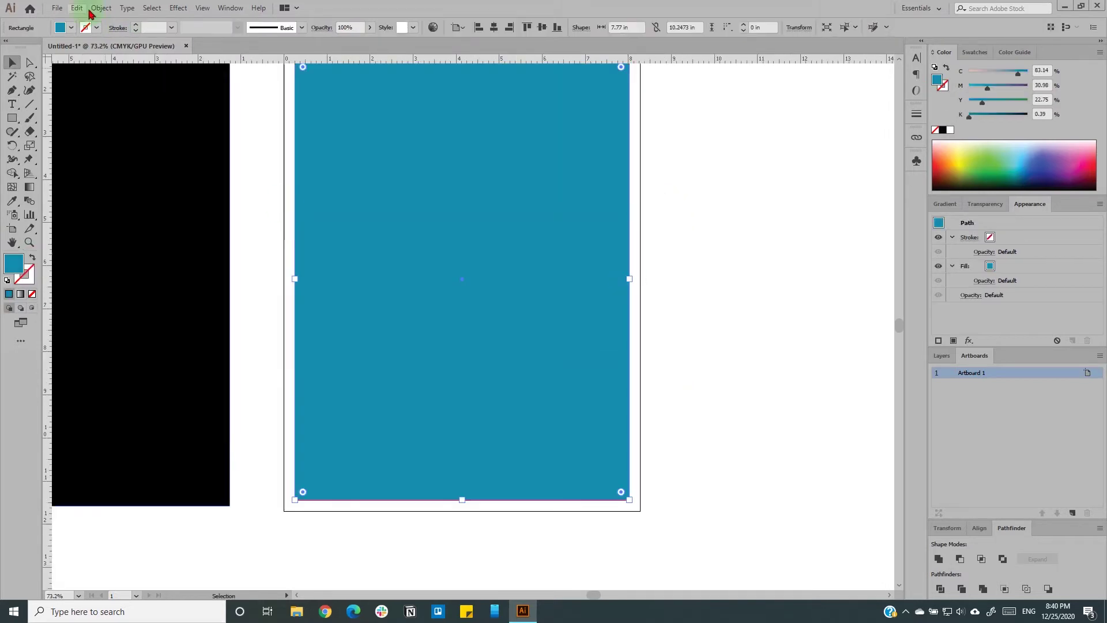
left_click(100, 7)
left_click(271, 392)
key("Return")
left_click(71, 28)
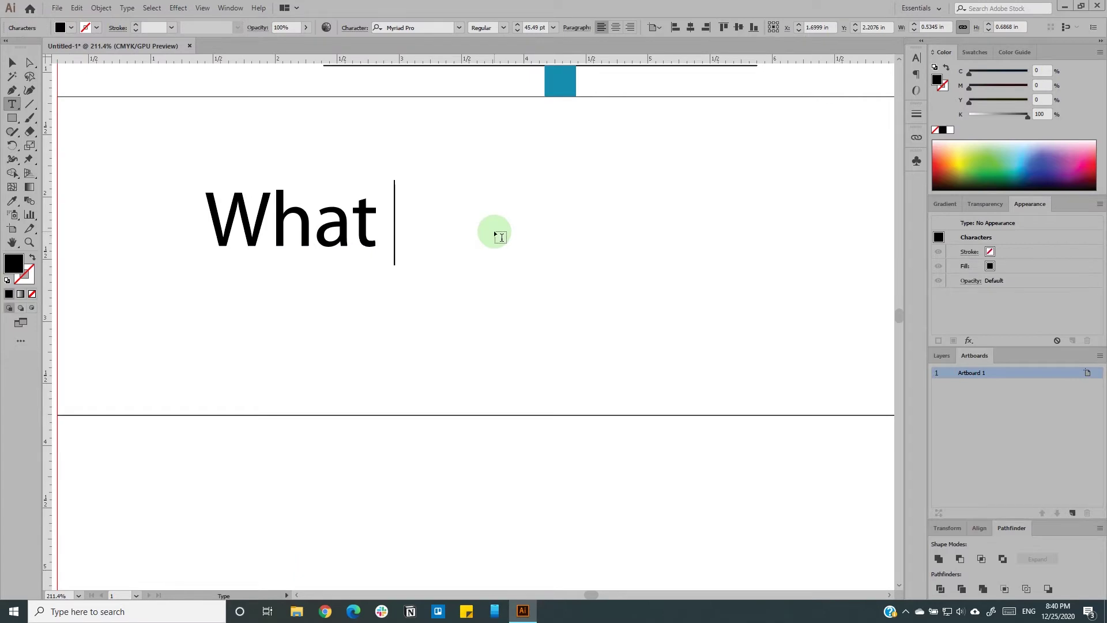
type("is your name")
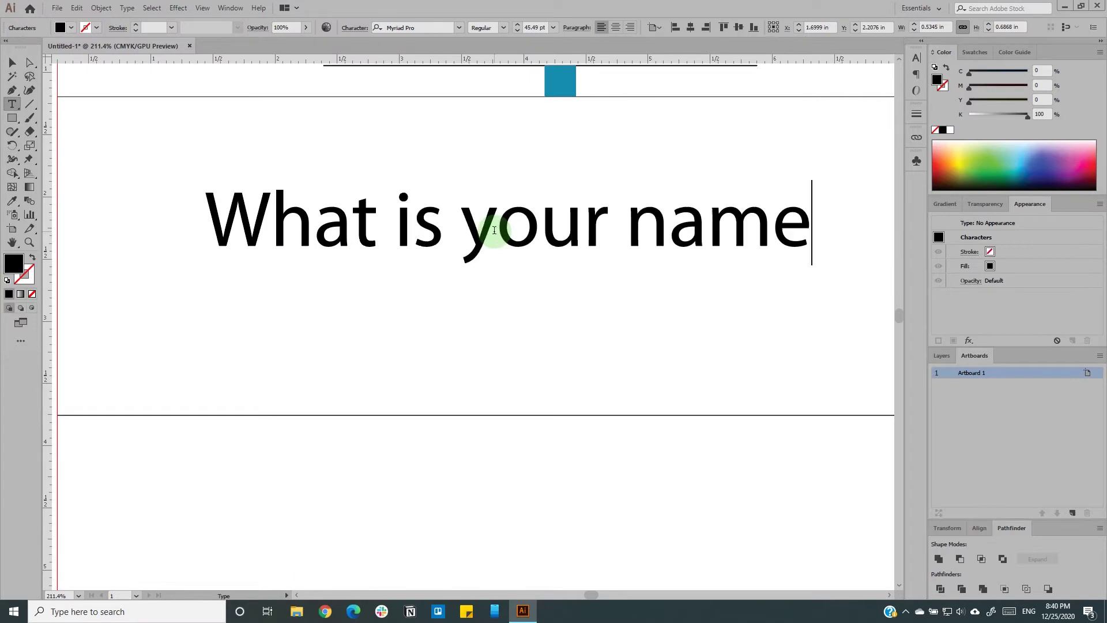
type("?")
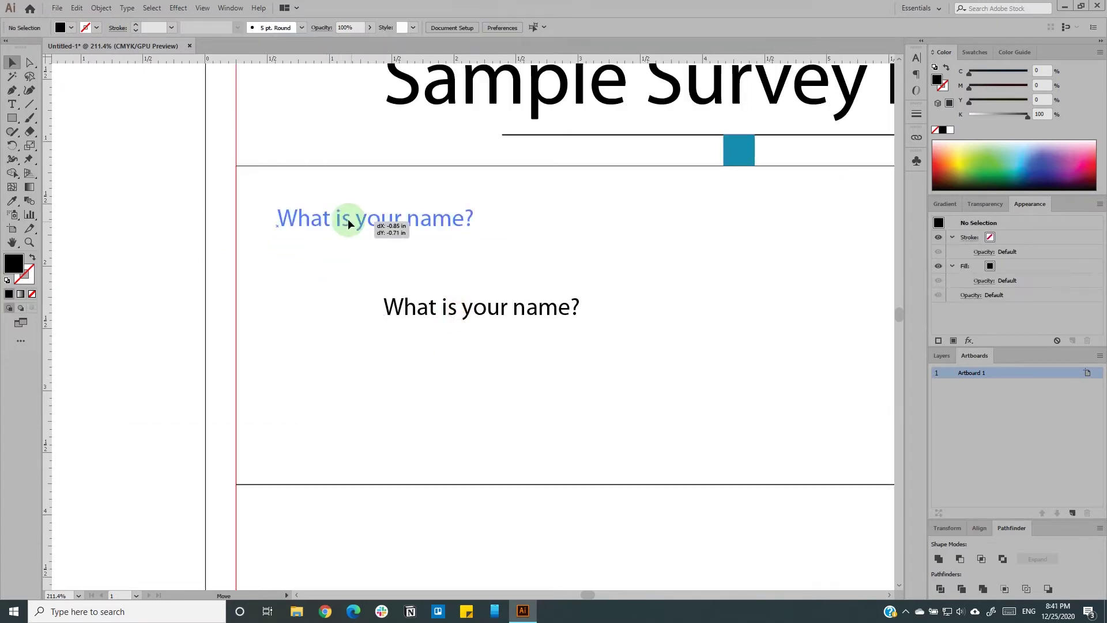
left_click_drag(348, 223, 242, 235)
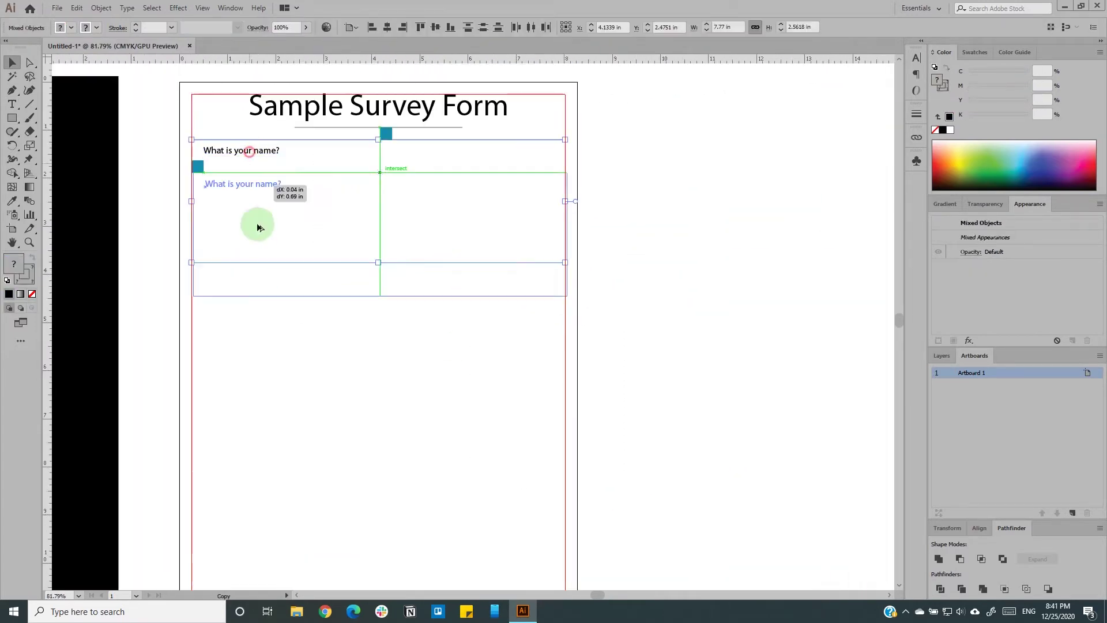
Step: Retype the row copies as 'Do you like pets?', 'Do you have a pet?' and 'What is the name of your pet?'
triple_click(261, 282)
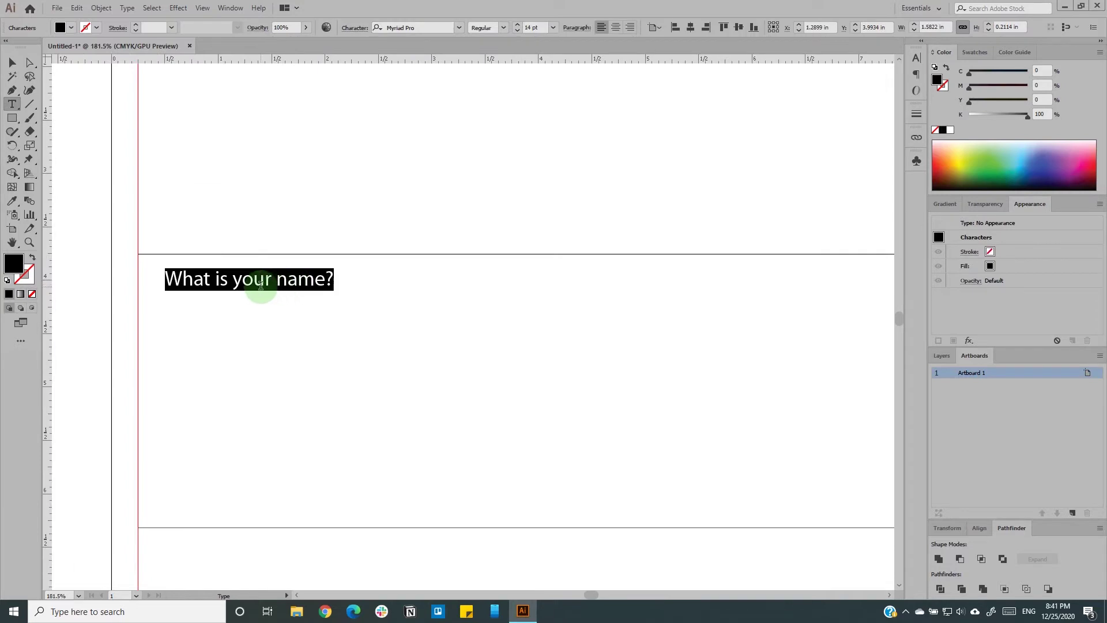
type("Do you like pets?")
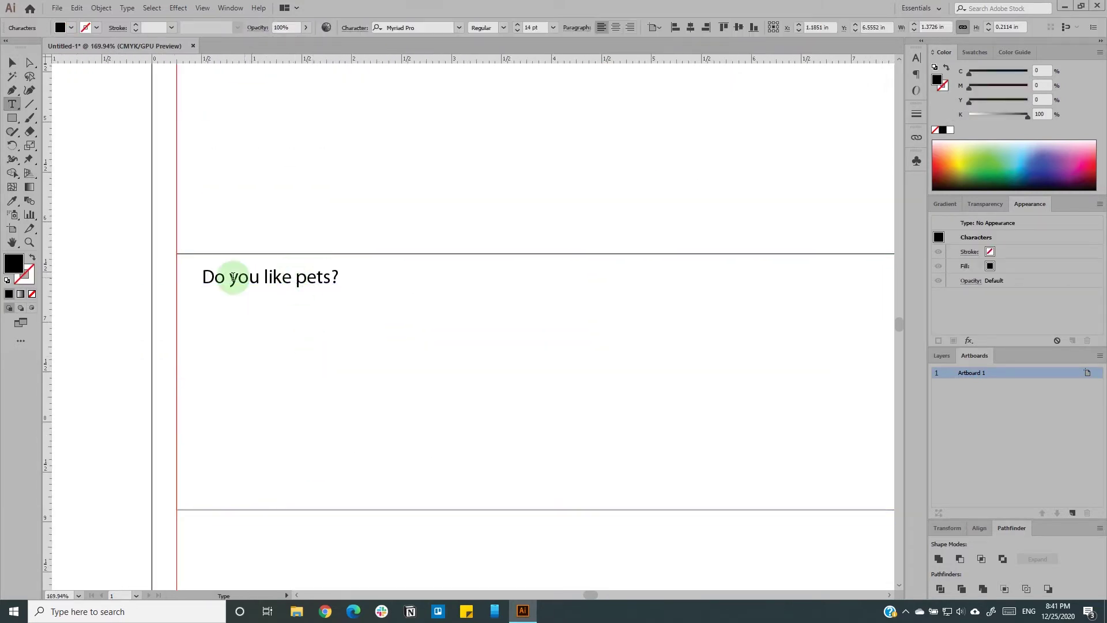
double_click(271, 275)
type("have")
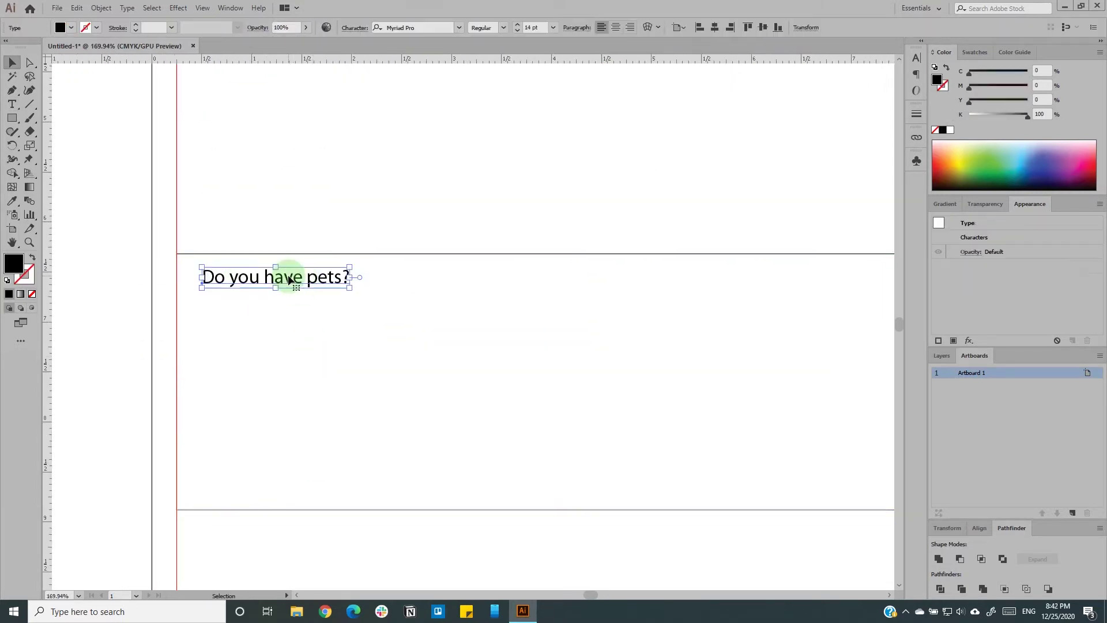
double_click(323, 275)
type("a pet")
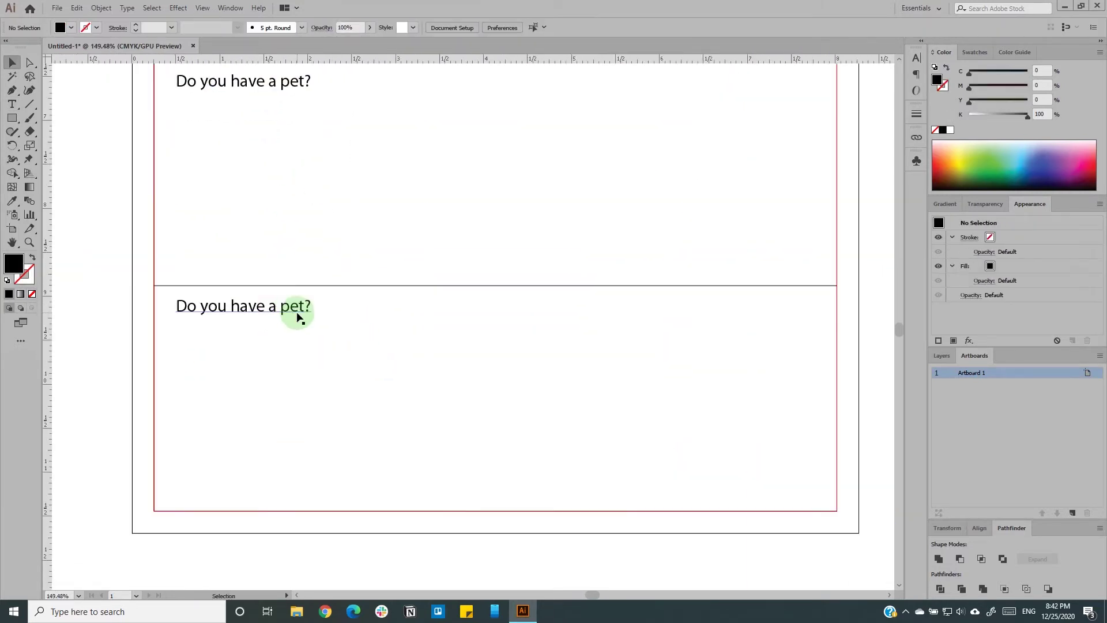
triple_click(295, 306)
type("What is the name of your pet?")
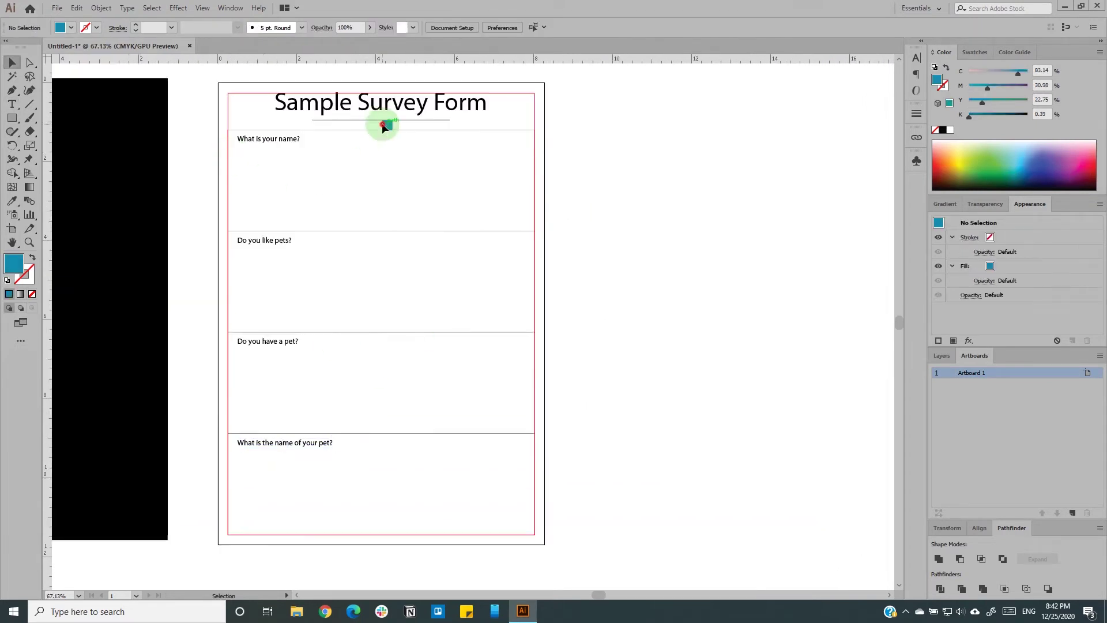
Step: Save the form as 'Sample Form' in a new 'Interactive PDF' folder
key("ctrl+shift+s")
type("Sample Form")
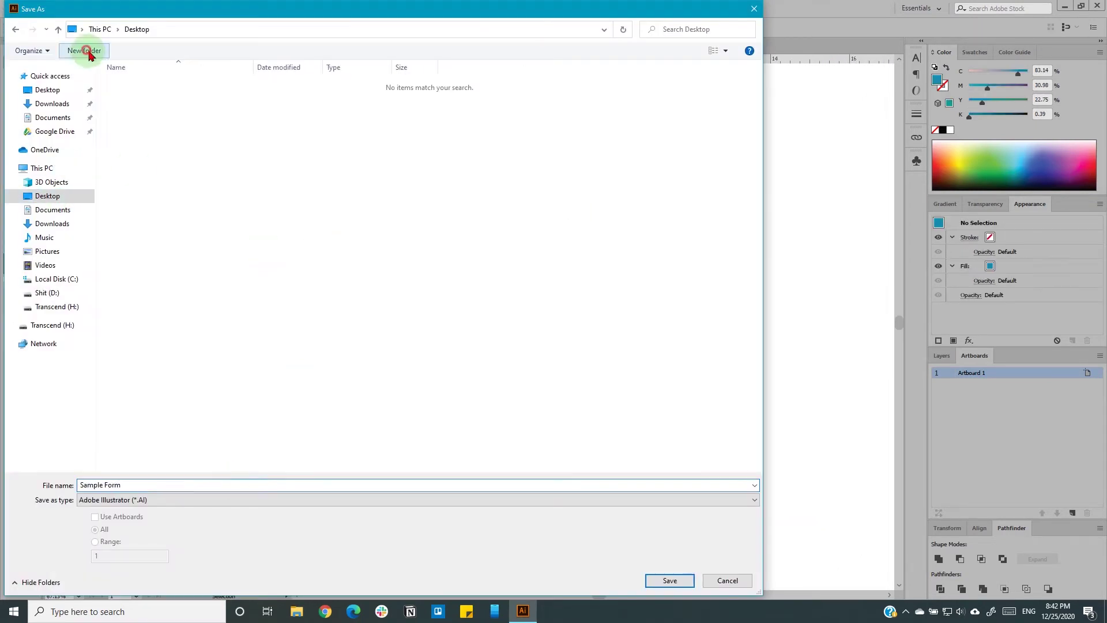
left_click(84, 50)
type("Interactive PDF")
key("Return")
key("Return")
left_click(670, 580)
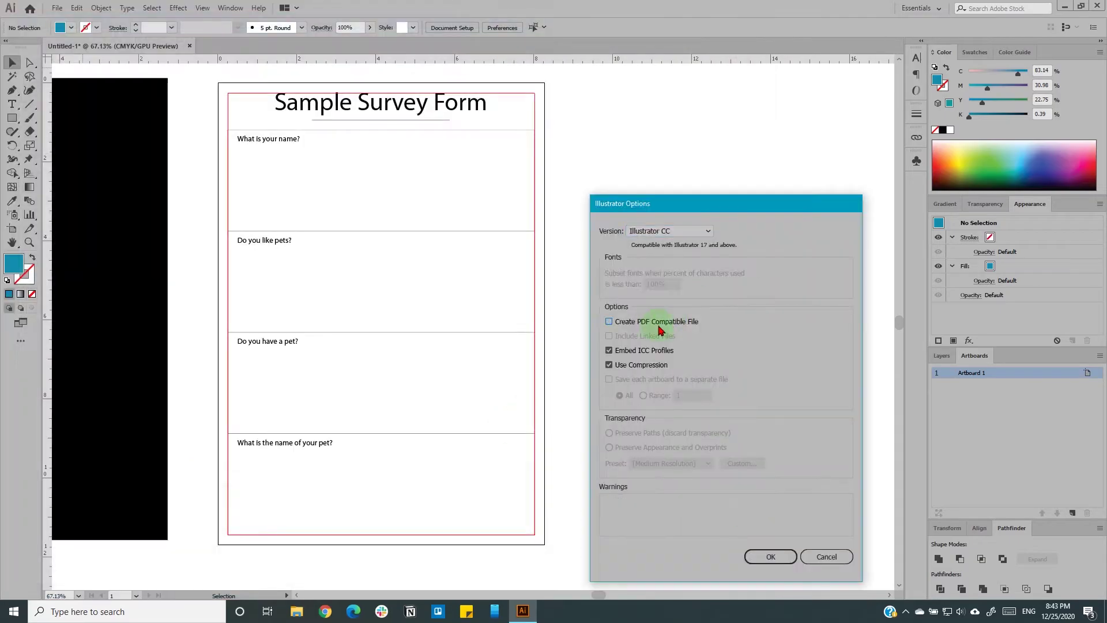
left_click(769, 555)
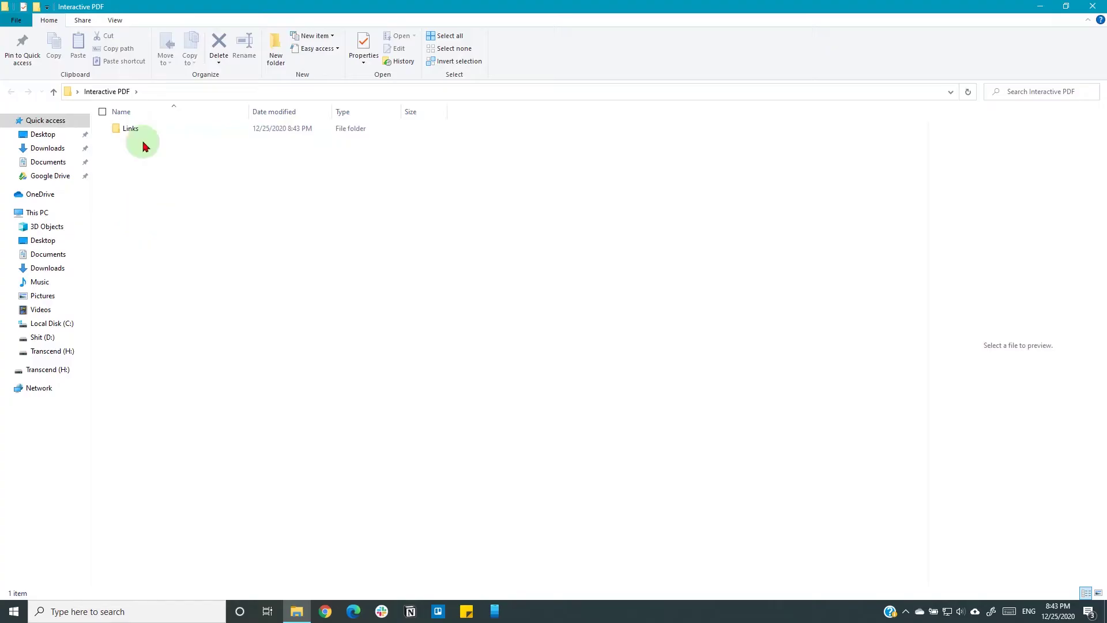
double_click(141, 143)
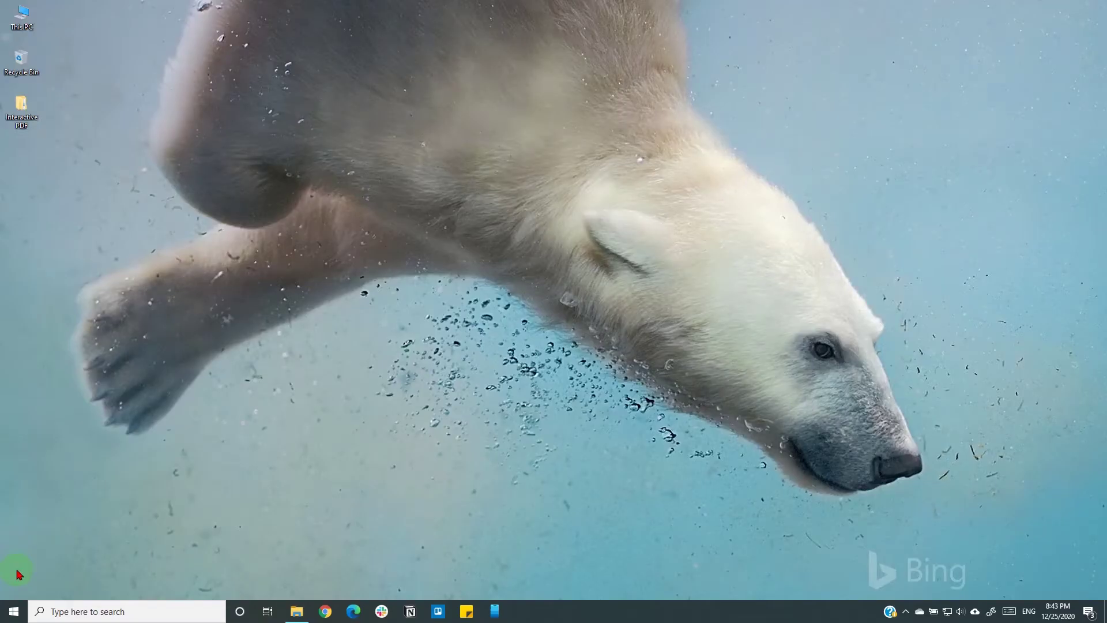
Step: Launch Adobe InDesign 2020 by searching 'indesign' in Windows search
left_click(67, 611)
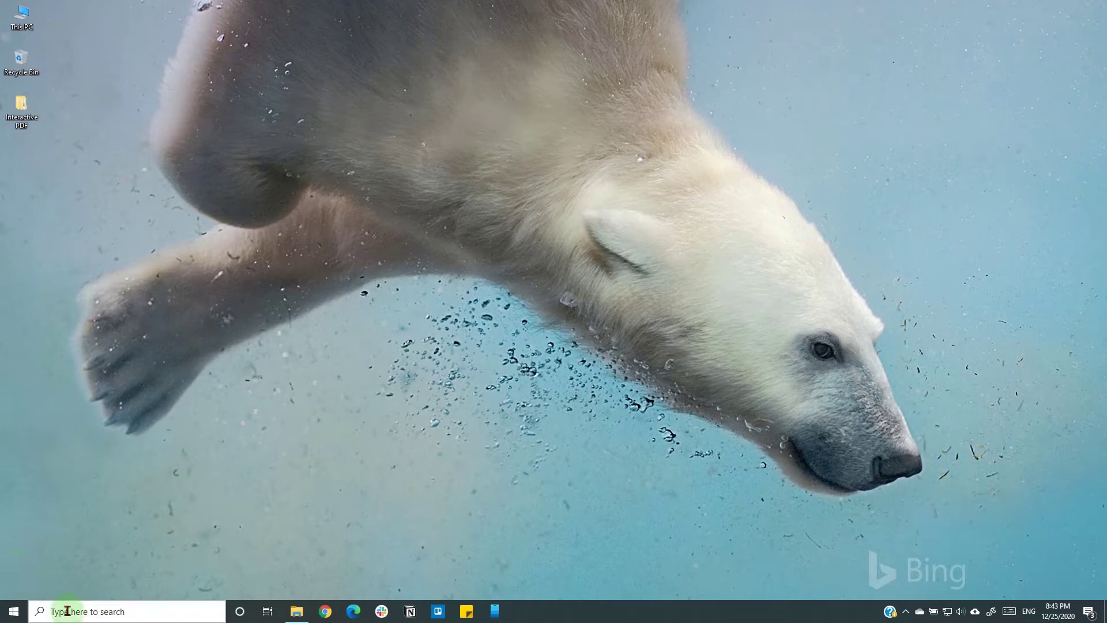
type("indesign")
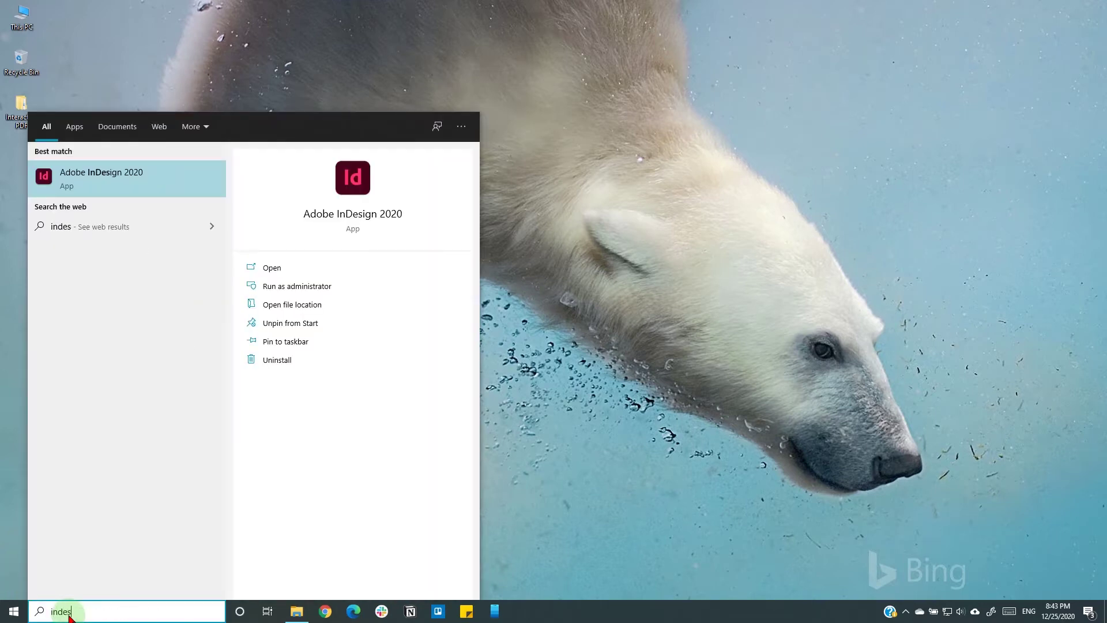
key("Return")
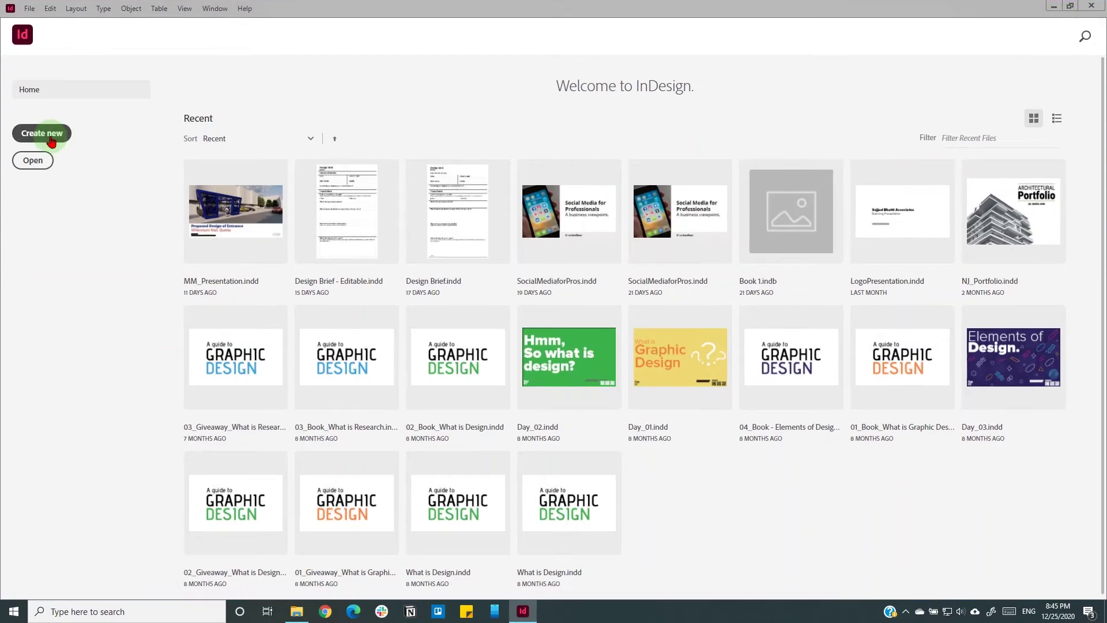
Step: Create a new A4 print document in inches with Facing Pages turned off
left_click(53, 141)
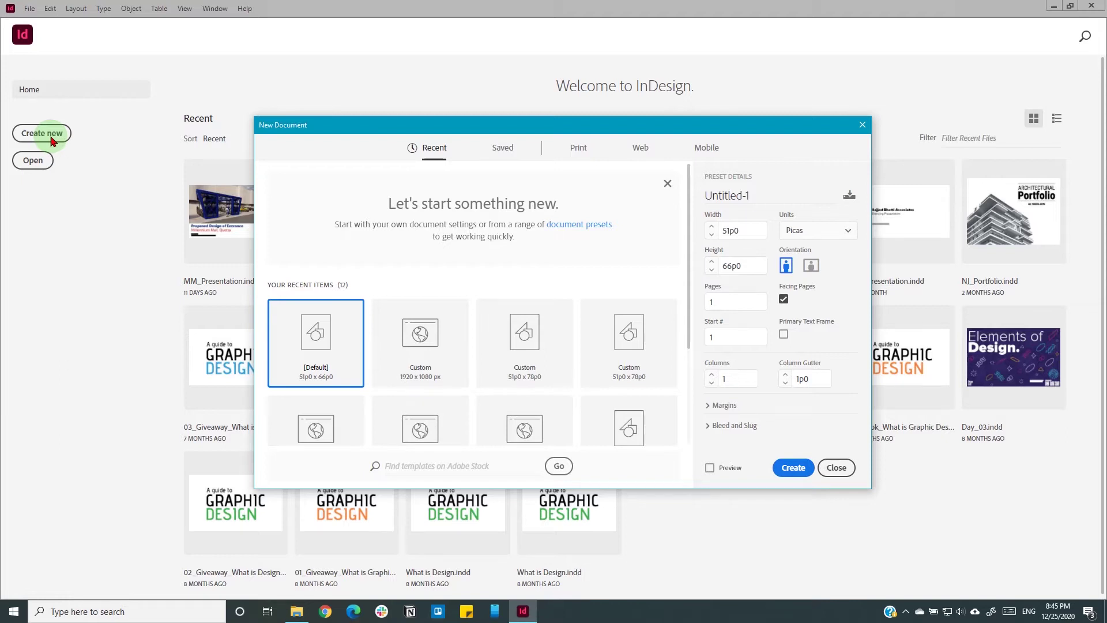
left_click(580, 166)
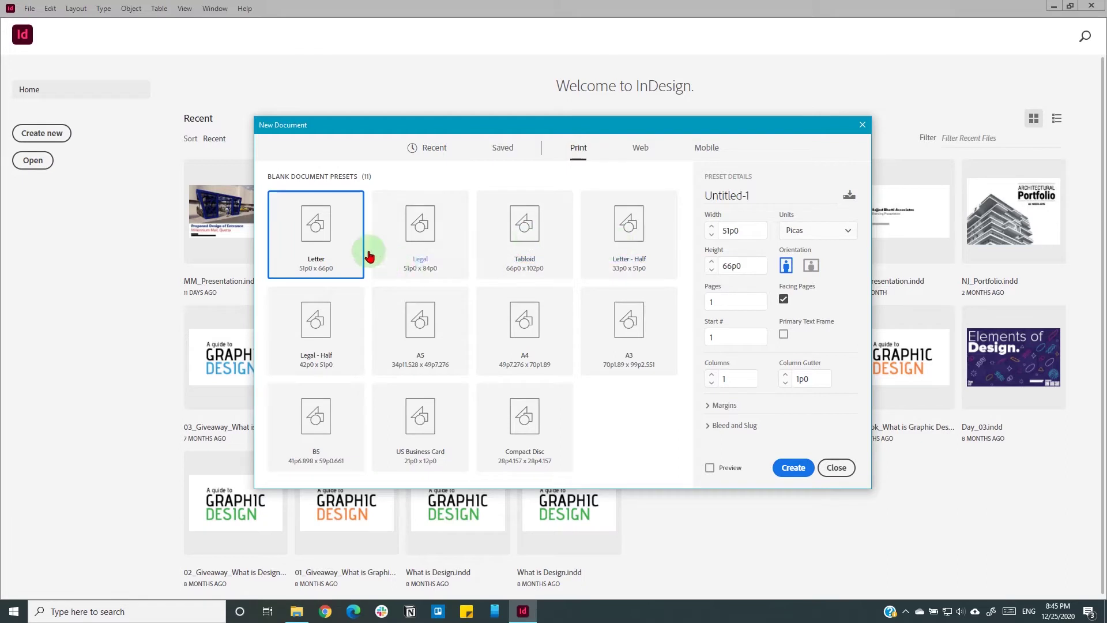
left_click(527, 326)
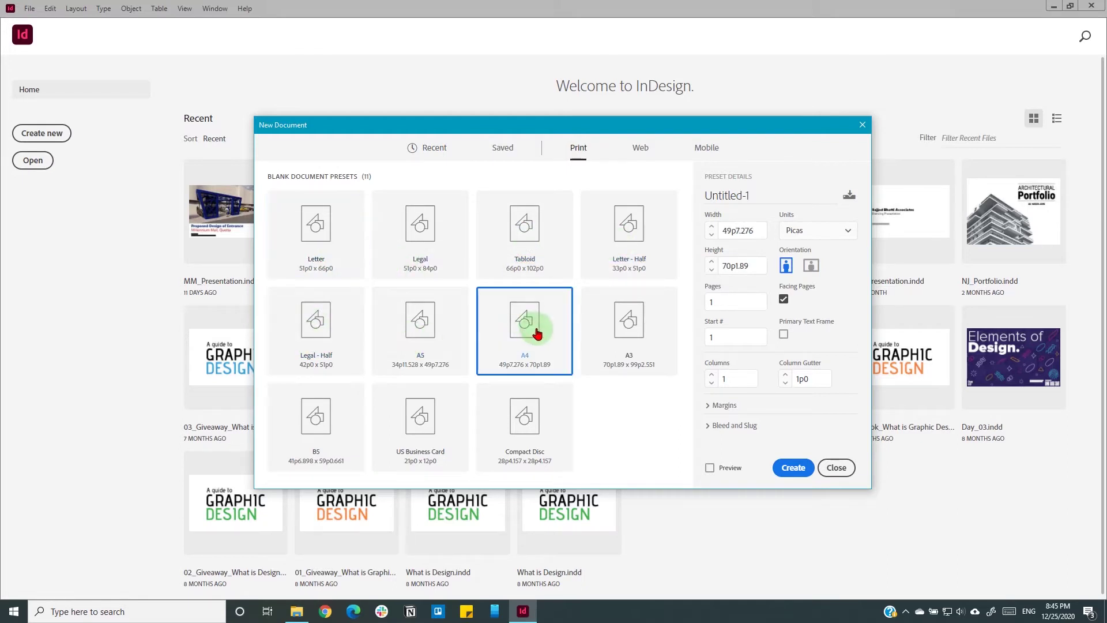
left_click(791, 228)
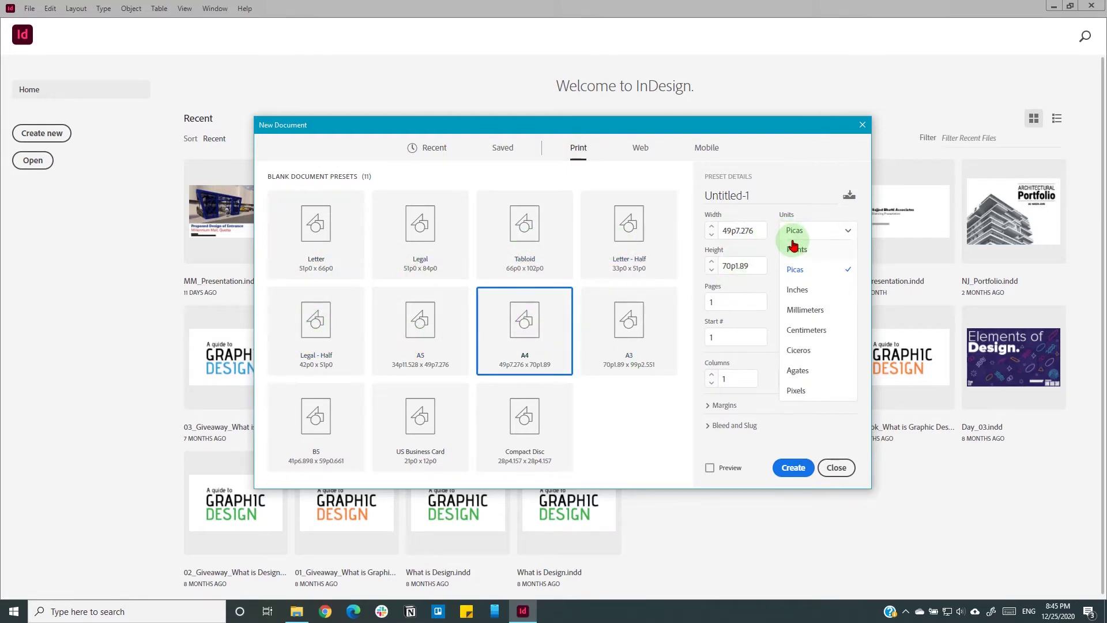
left_click(801, 290)
left_click(793, 468)
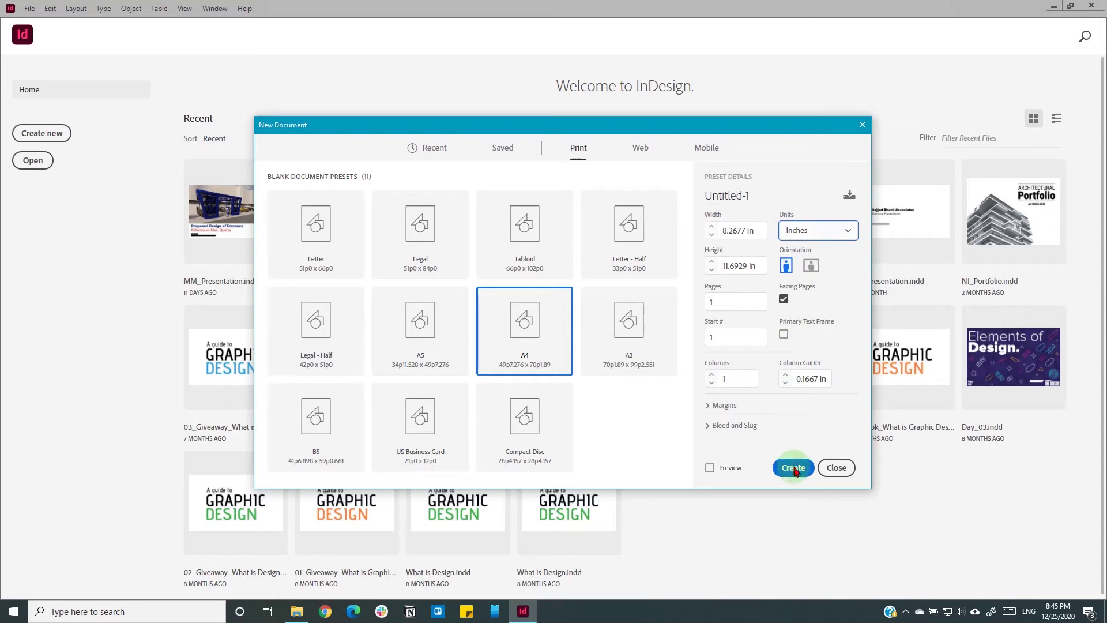
left_click(806, 377)
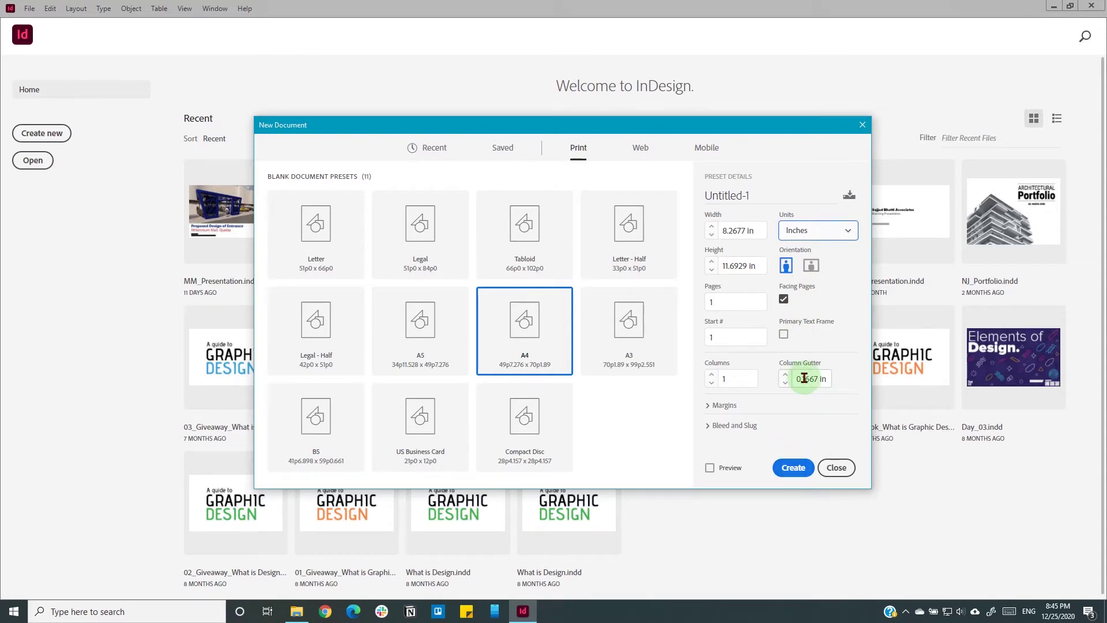
left_click(784, 299)
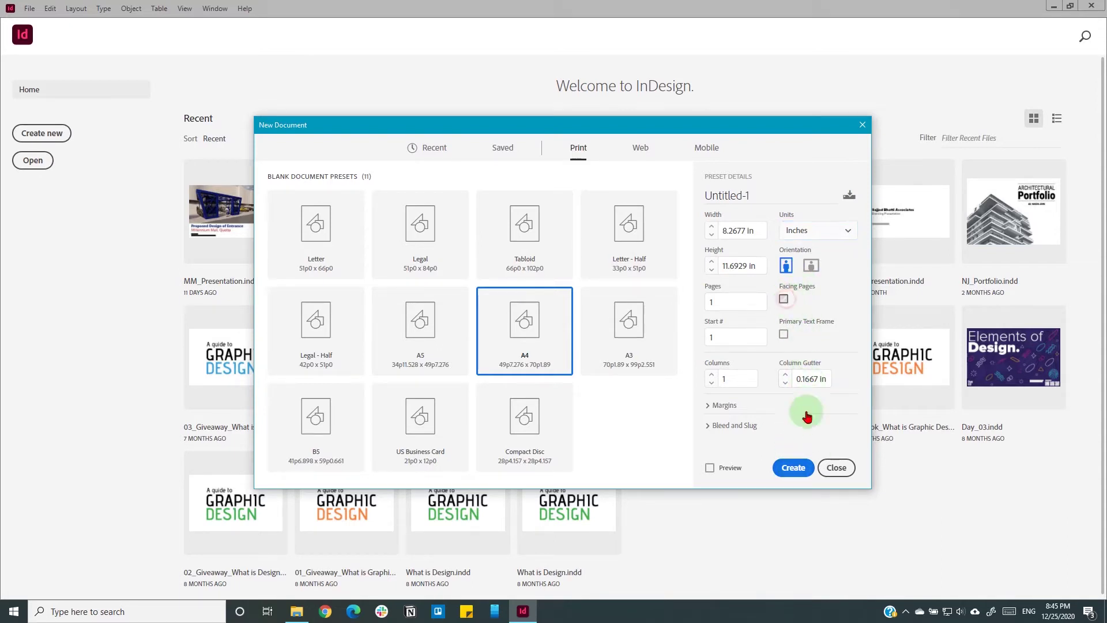
left_click(793, 468)
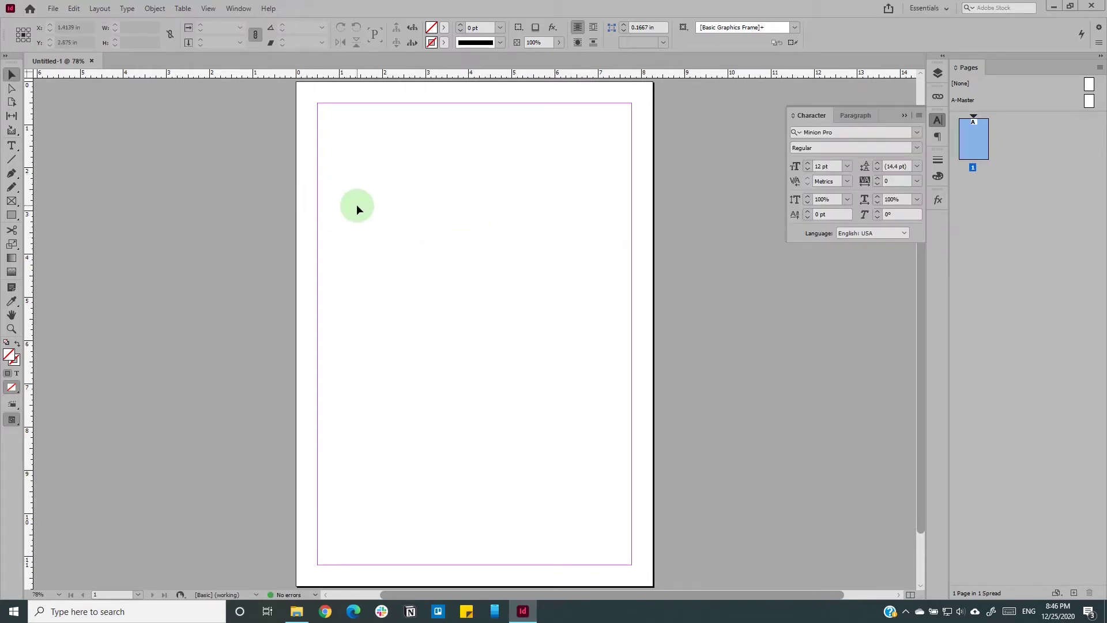
Step: Set all page margins to 0.25 in through Layout > Margins and Columns
left_click(100, 8)
left_click(120, 60)
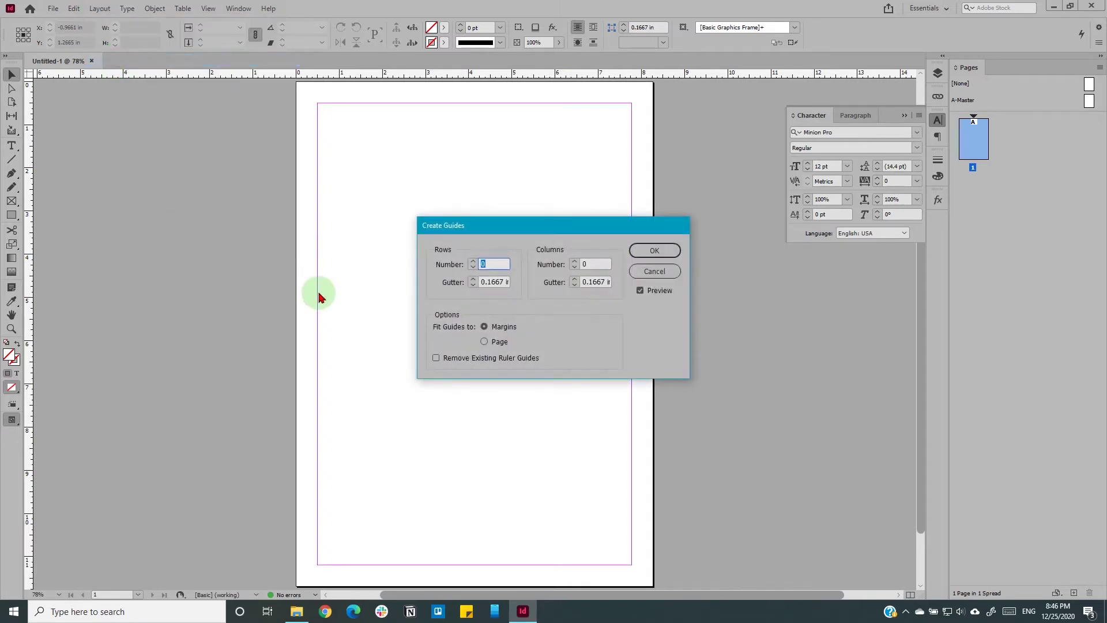
left_click(650, 271)
left_click(99, 8)
left_click(134, 33)
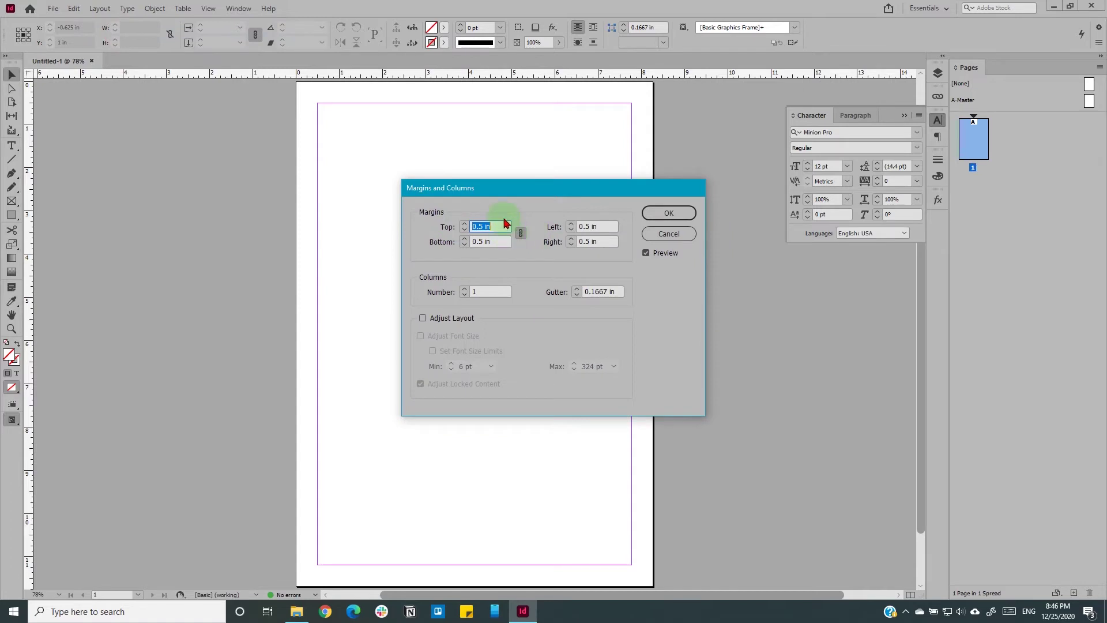
type("0")
key("Return")
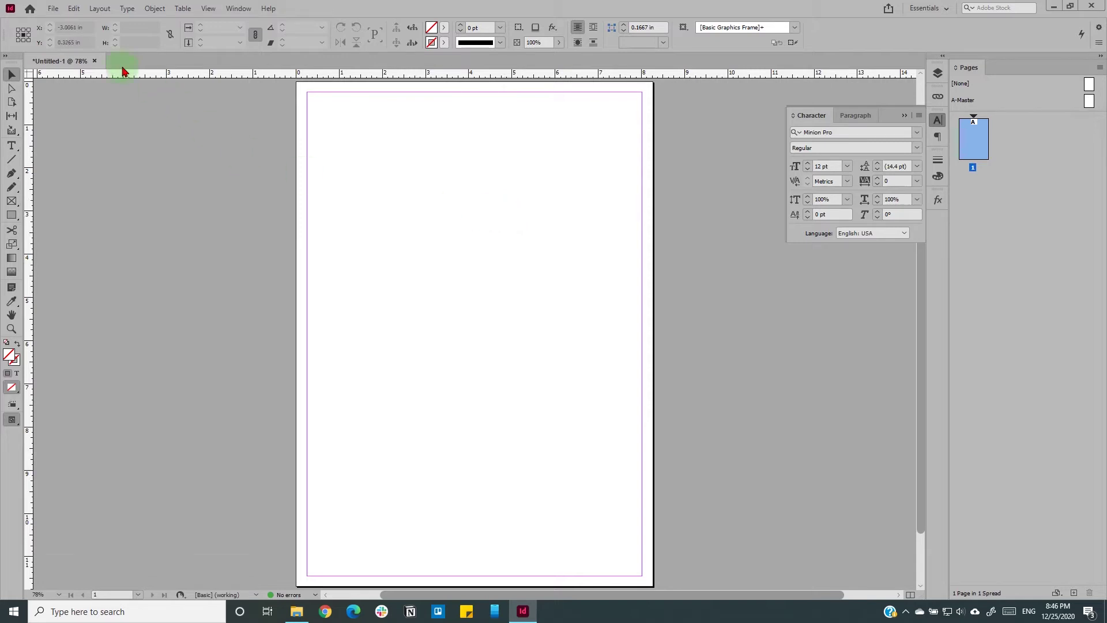
Step: Place the Sample Form file from Desktop/Interactive PDF/Links onto the page
left_click(52, 8)
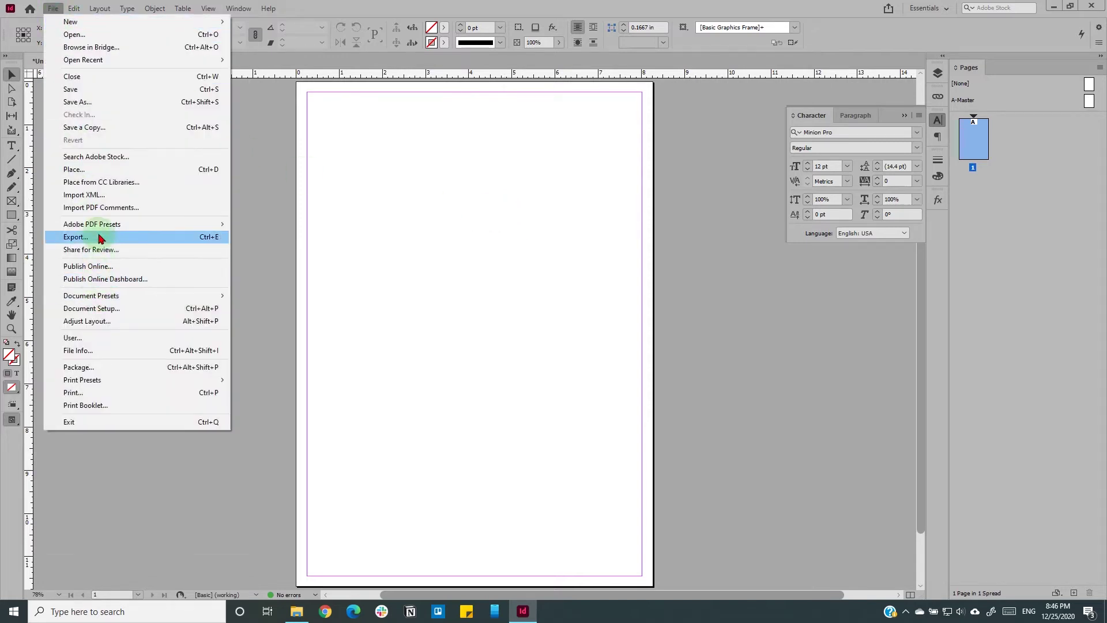
left_click(96, 10)
mouse_move(72, 13)
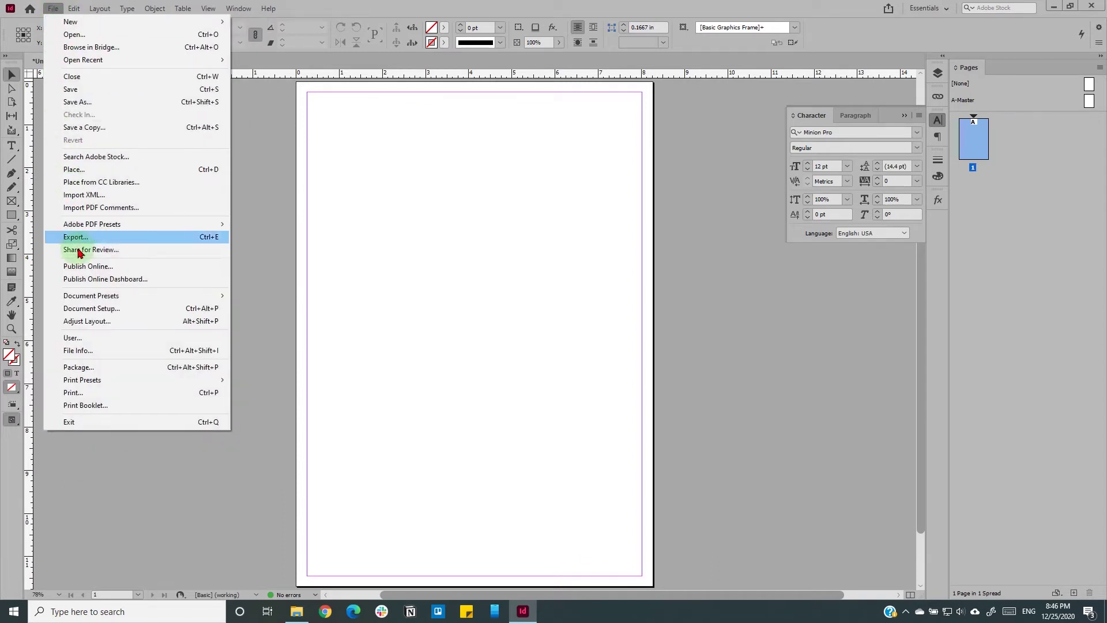
left_click(78, 174)
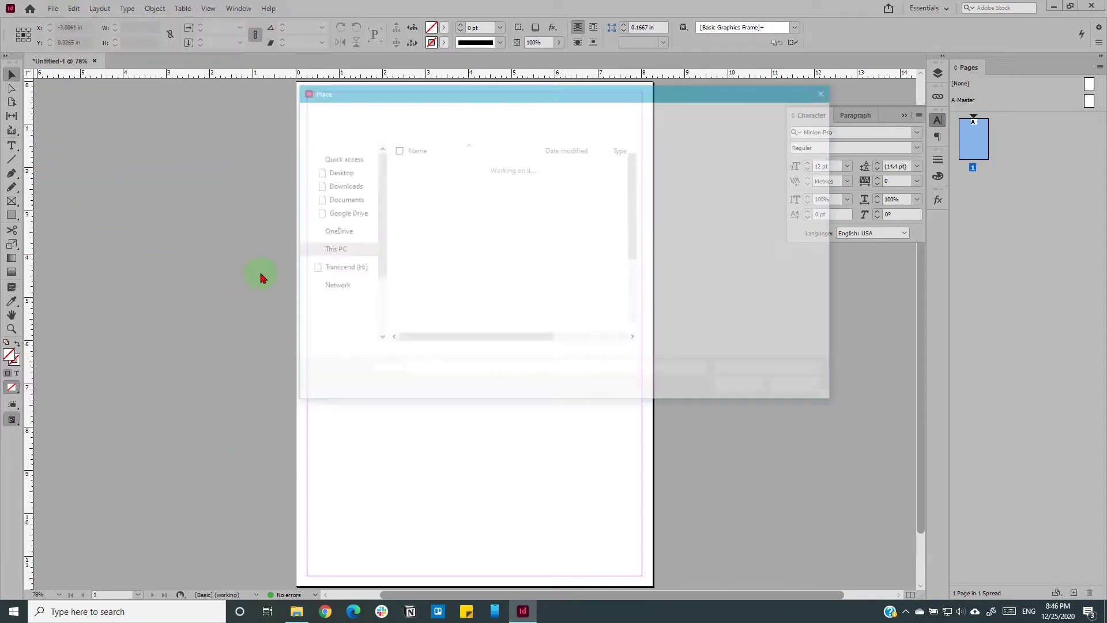
left_click(336, 213)
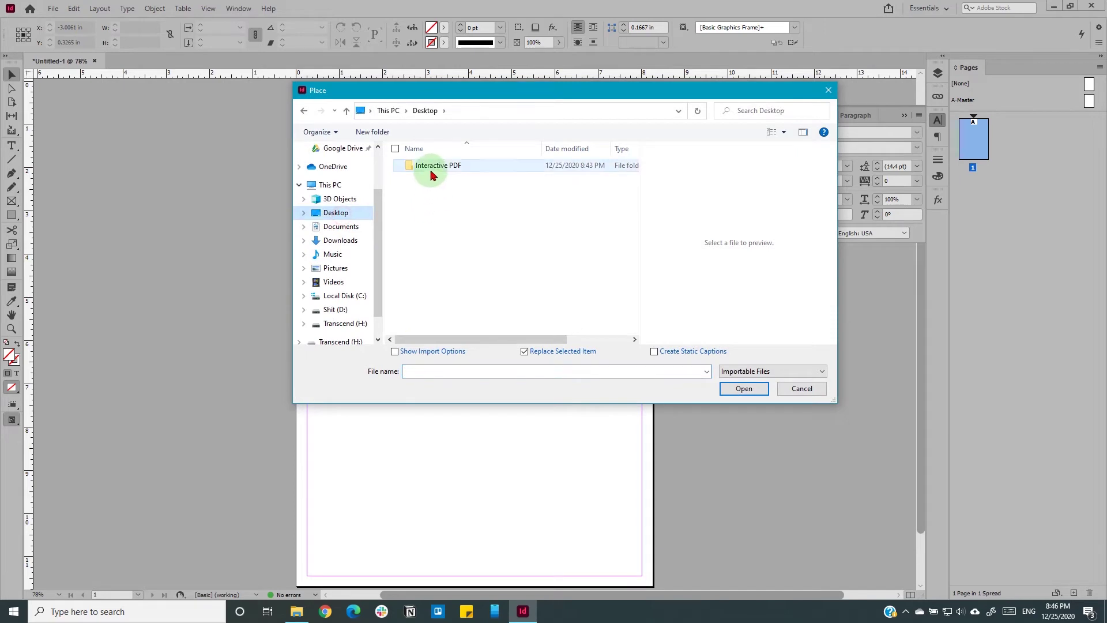
double_click(431, 167)
double_click(430, 168)
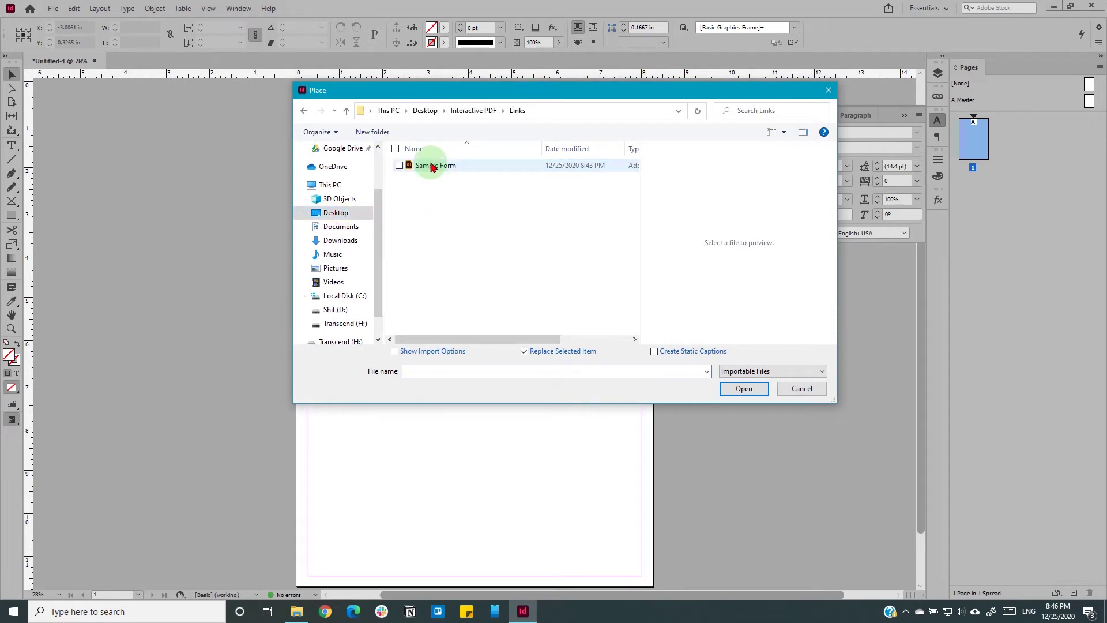
left_click(432, 167)
left_click(736, 385)
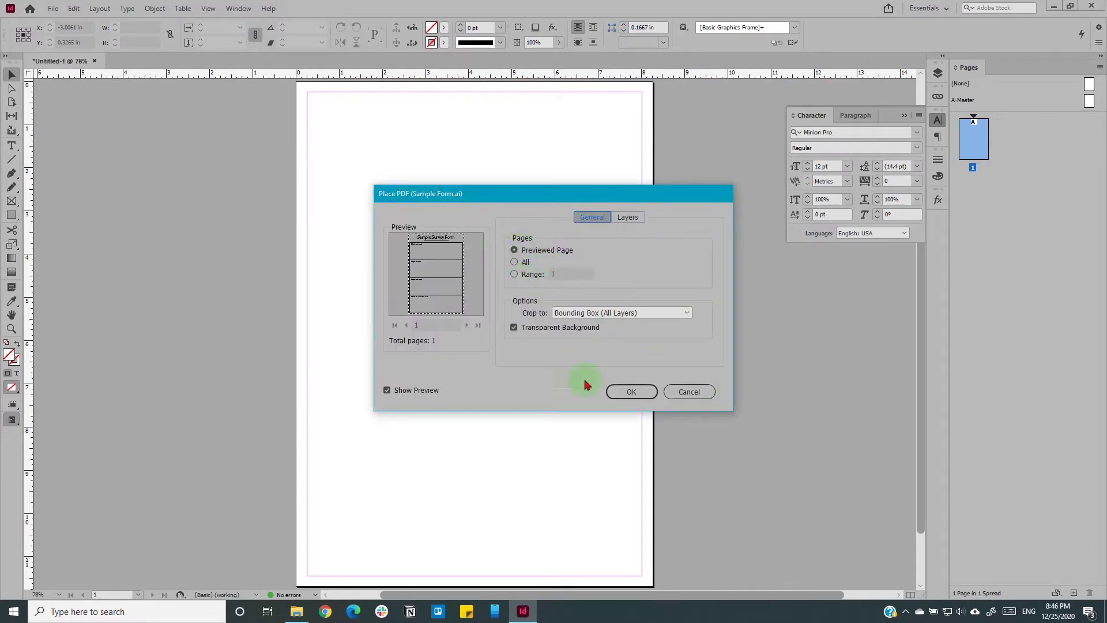
left_click(623, 396)
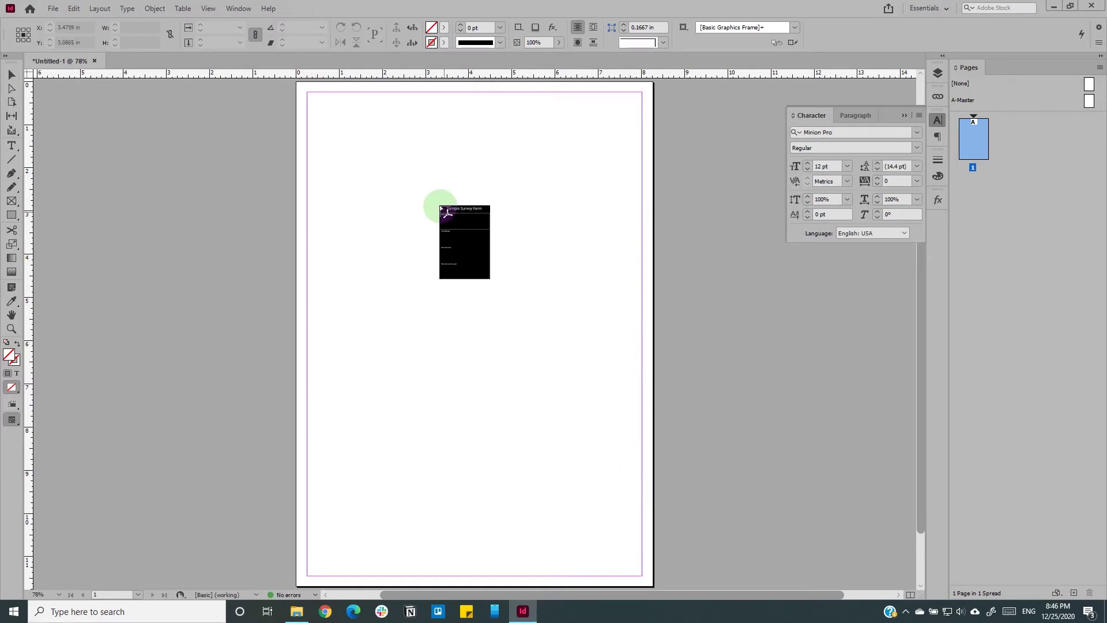
left_click(439, 205)
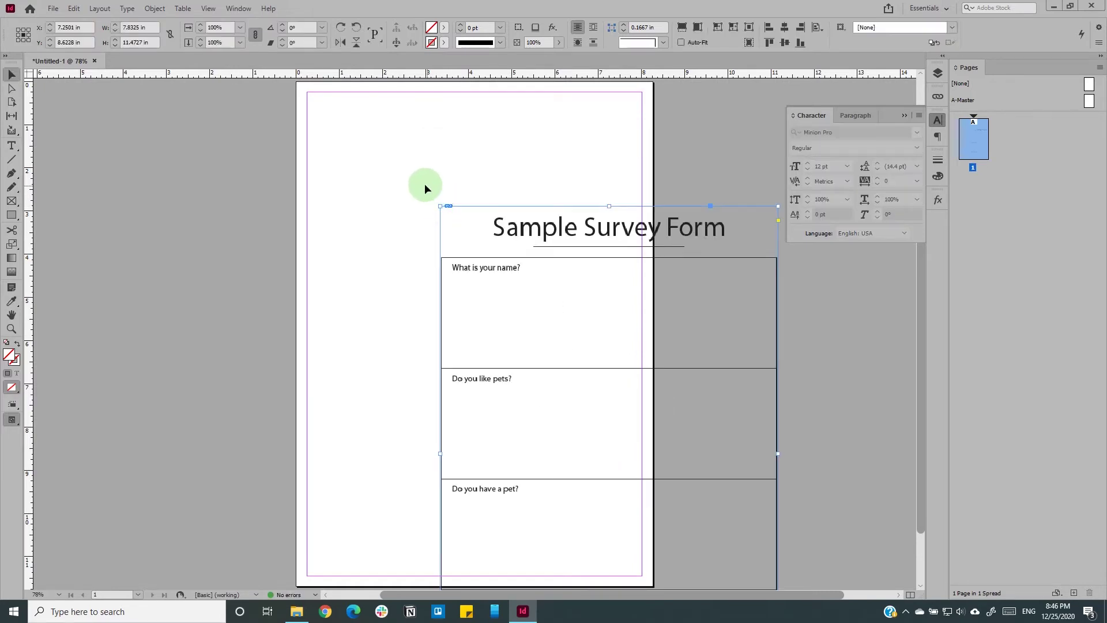
Step: Centre the placed form horizontally and vertically on the page and turn on Auto-Fit
left_click_drag(422, 179, 509, 352)
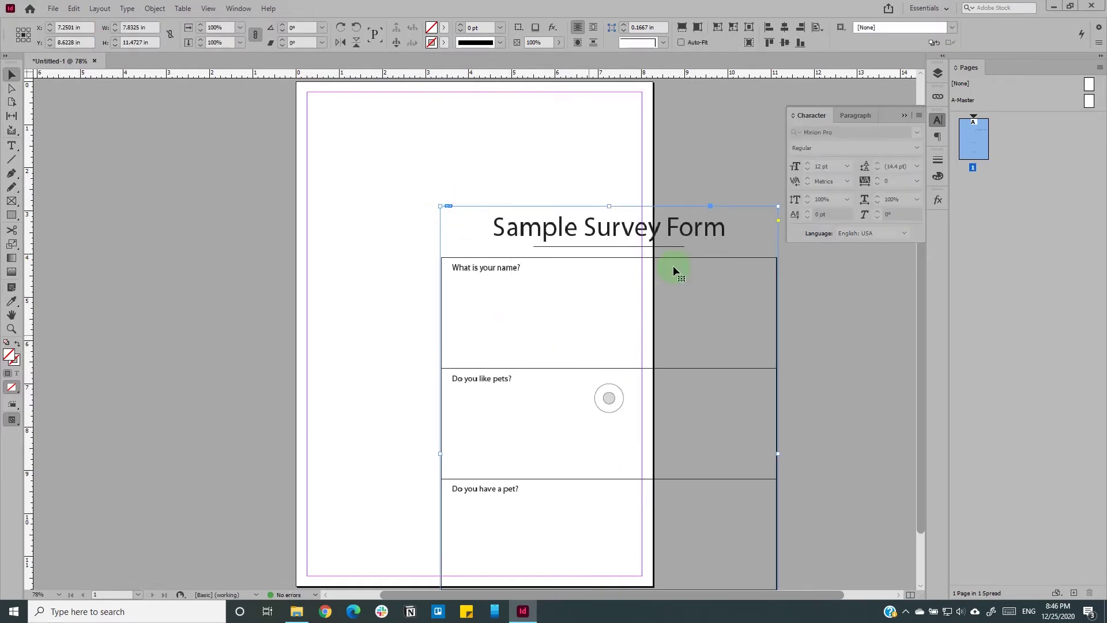
left_click(816, 27)
left_click(842, 65)
left_click(784, 28)
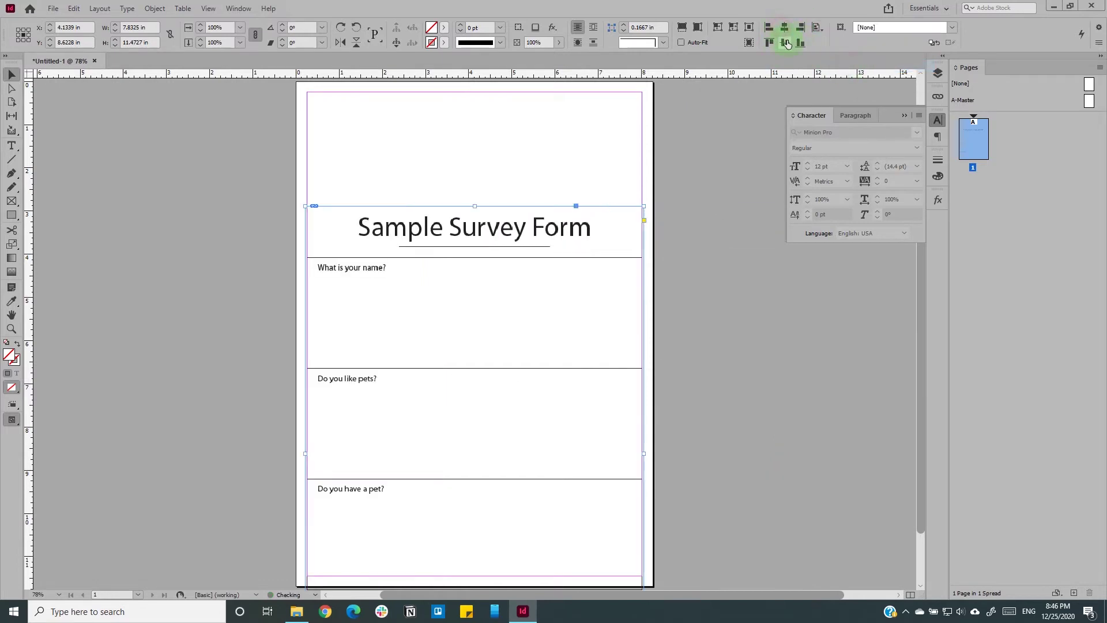
left_click(786, 42)
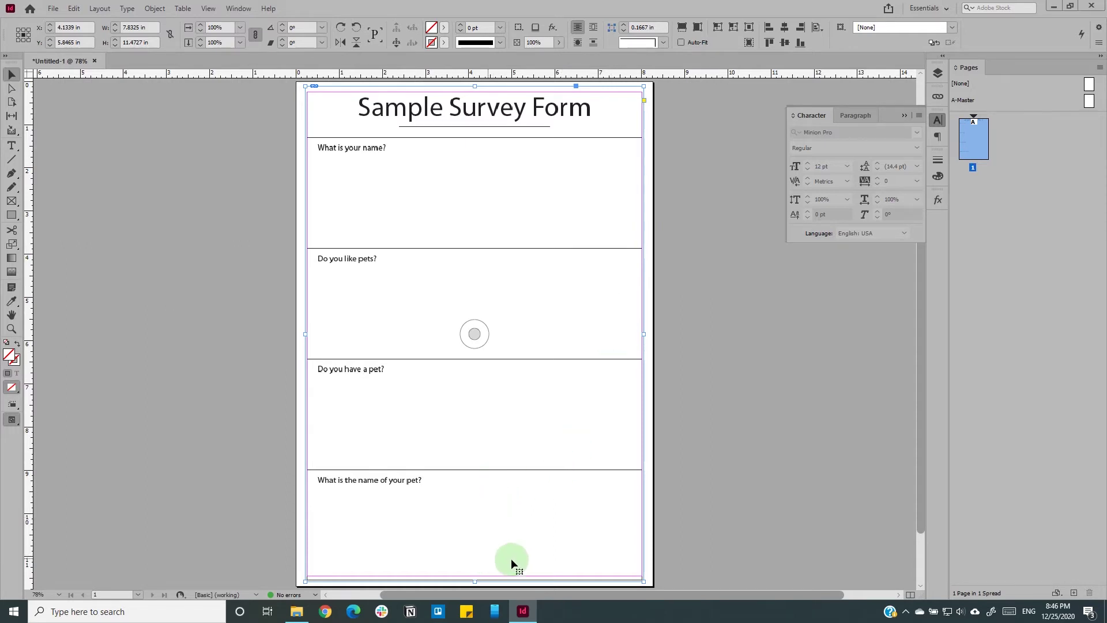
left_click(681, 42)
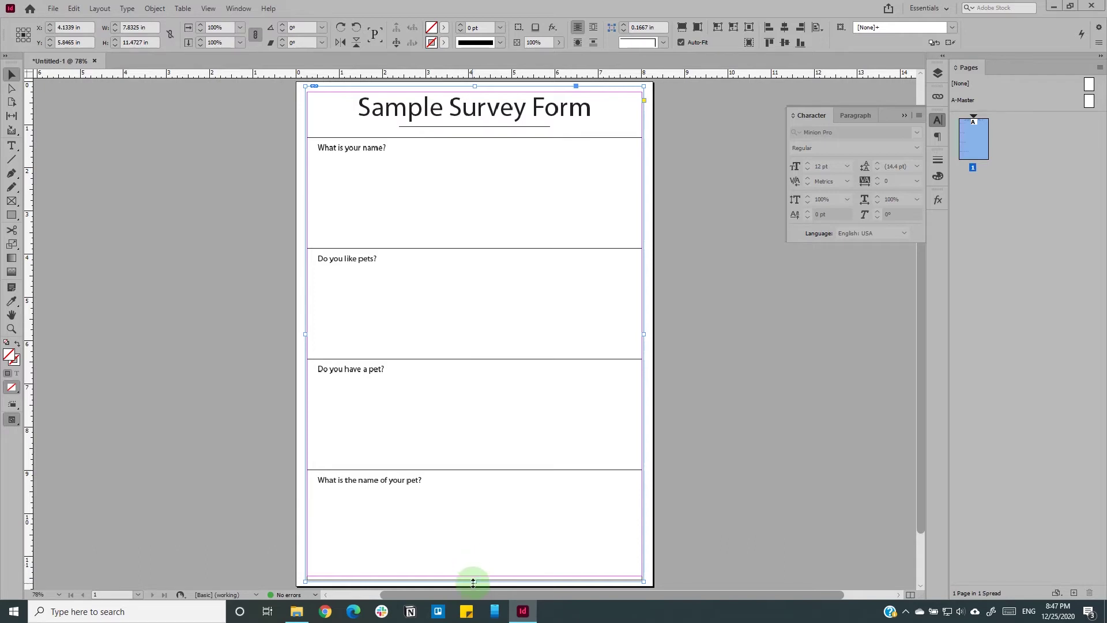
Step: Snap the frame's bottom-left corner to the form's black border
left_click_drag(465, 578, 512, 570)
left_click_drag(413, 388, 243, 520)
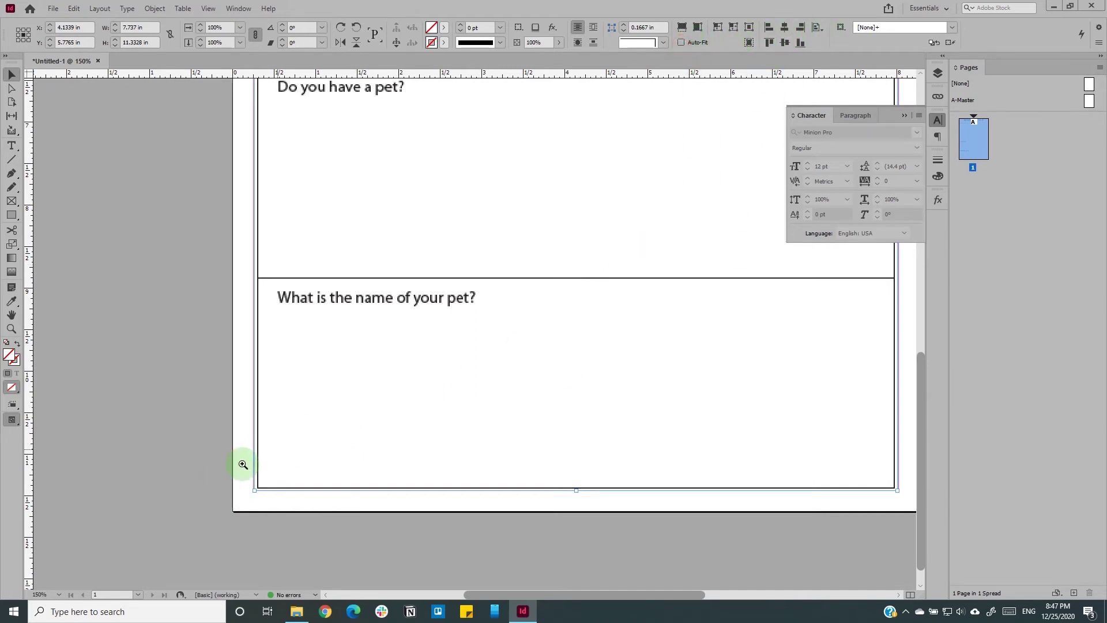
left_click_drag(242, 462, 311, 510)
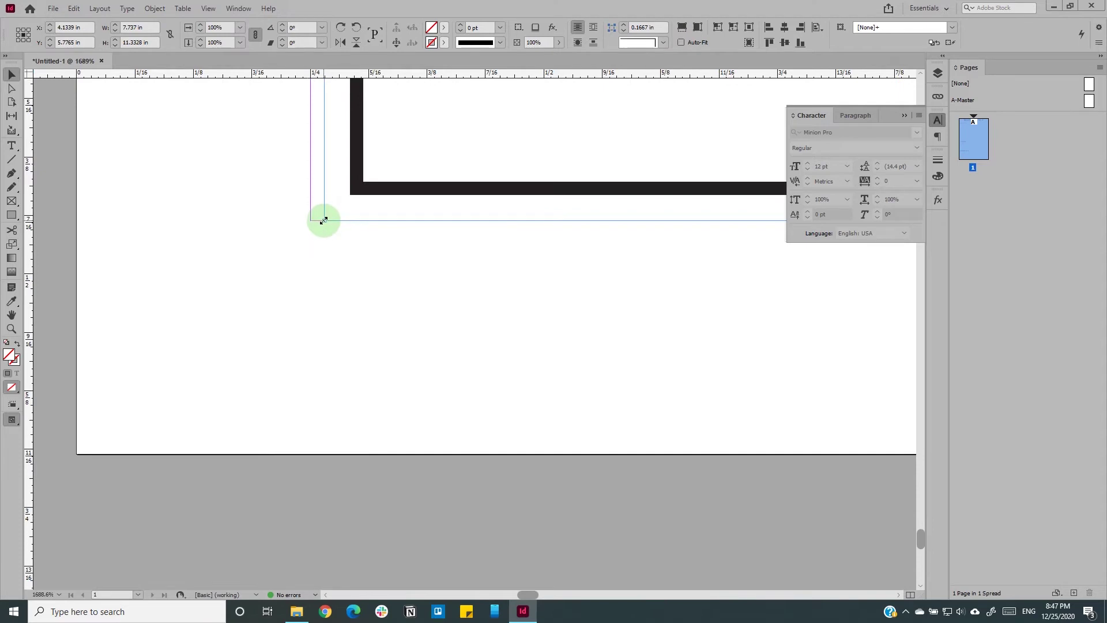
left_click_drag(323, 220, 350, 195)
left_click(409, 239, "ctrl+alt")
left_click(409, 239, "ctrl+alt")
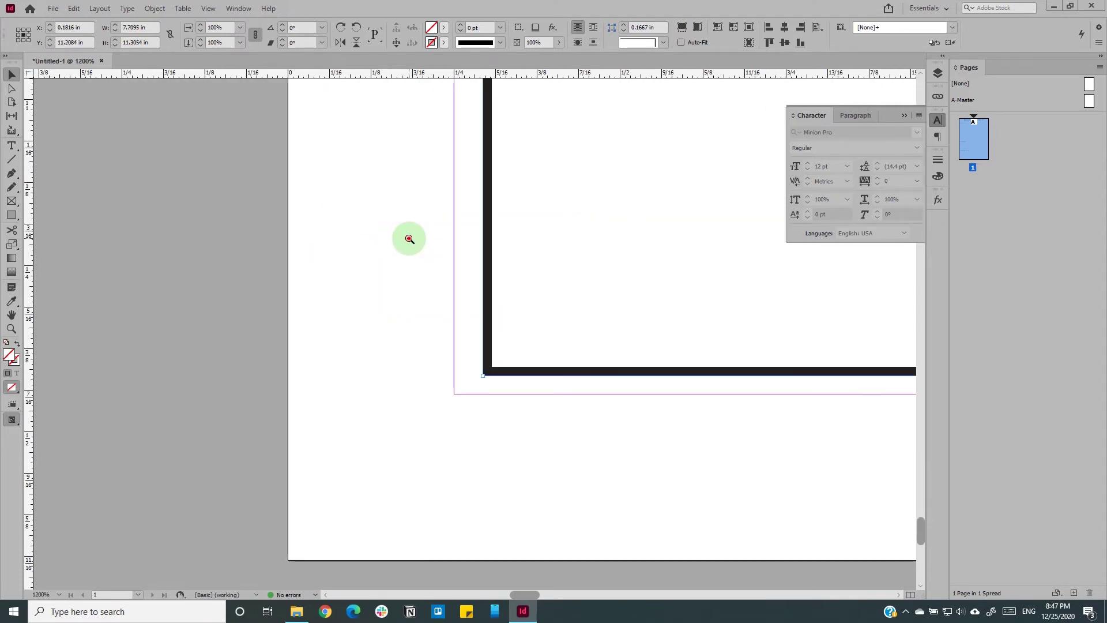
left_click(408, 237, "ctrl+alt")
left_click(538, 247, "ctrl+alt")
left_click(539, 248, "ctrl+alt")
left_click(539, 247, "ctrl+alt")
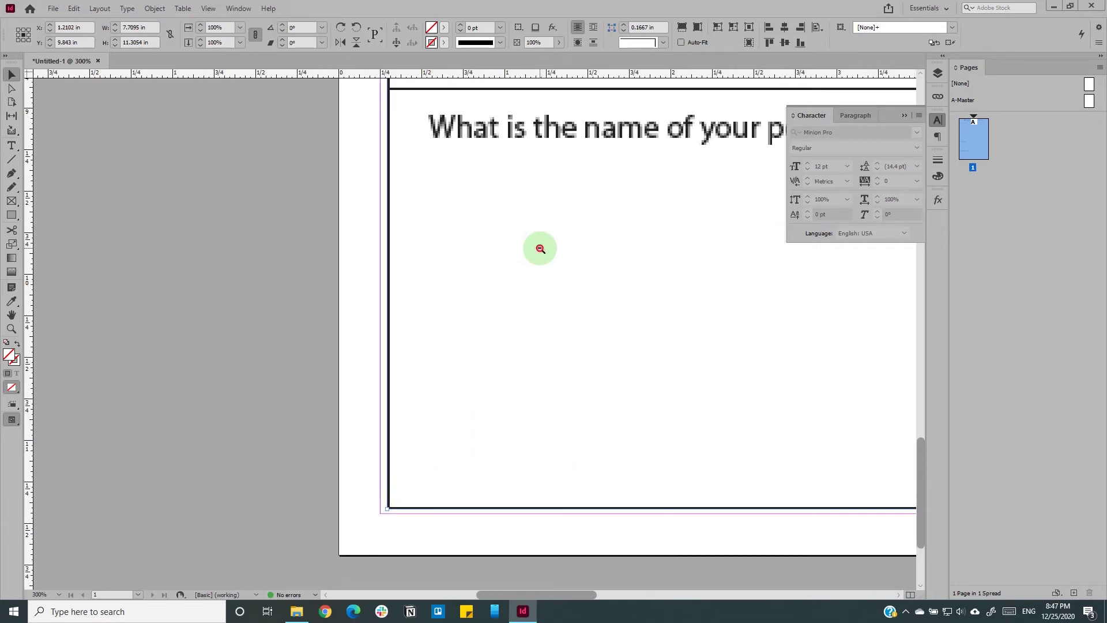
left_click(539, 245, "ctrl+alt")
left_click(540, 242, "ctrl+alt")
Step: Pull the frame's lower-right corner in to the black border
left_click_drag(543, 193, 519, 364)
left_click_drag(500, 185, 452, 255)
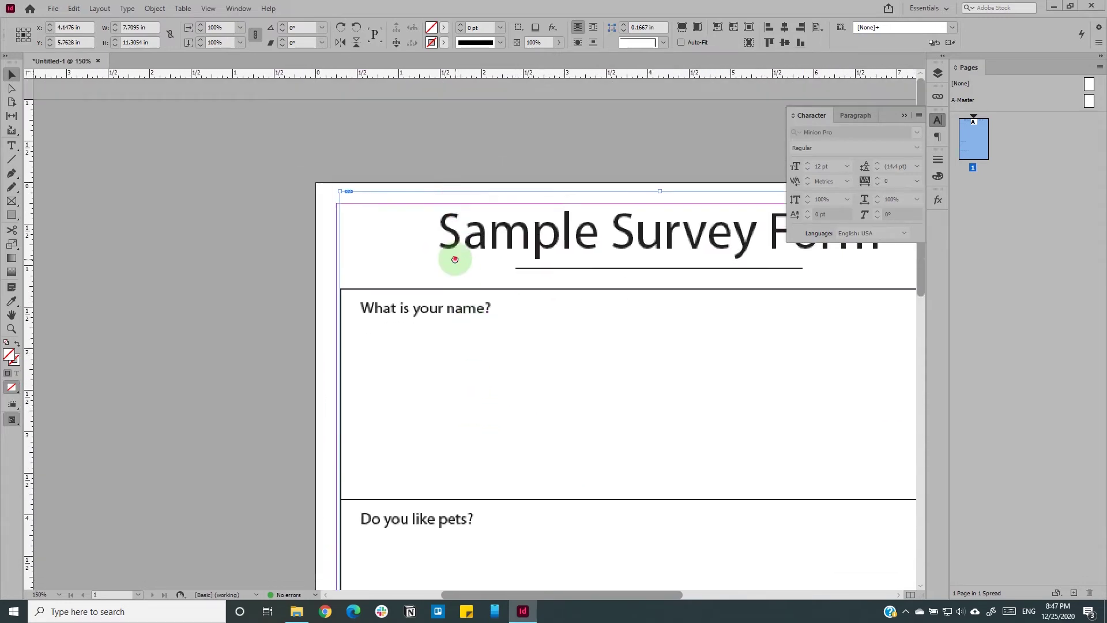
left_click(391, 321, "ctrl")
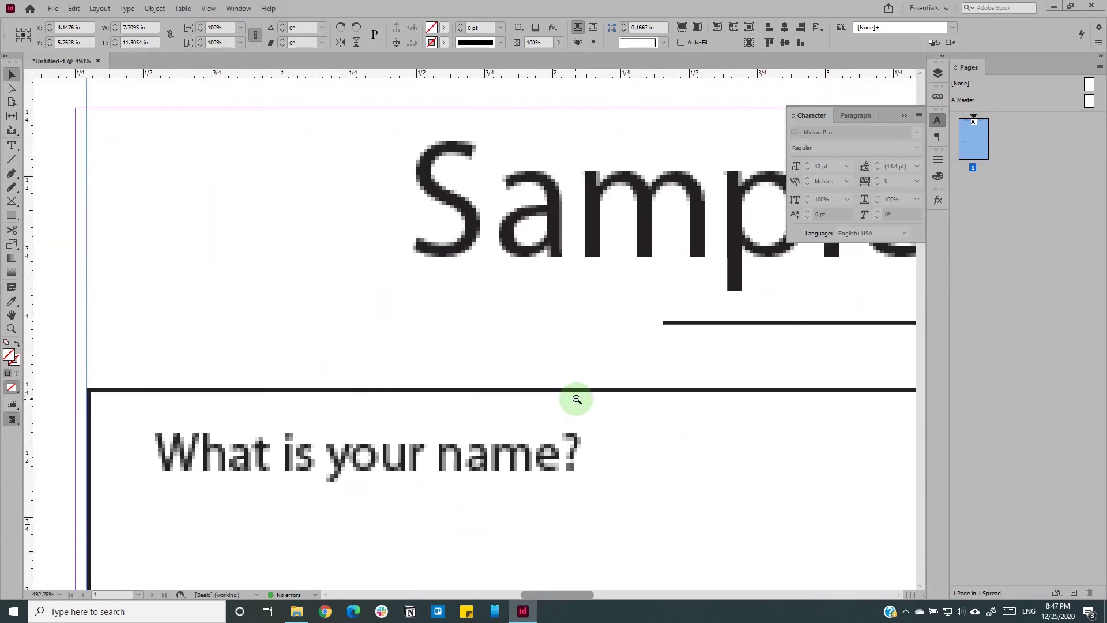
left_click(573, 396, "ctrl+alt")
left_click(709, 403, "ctrl+alt")
scroll(708, 403, "right", 5)
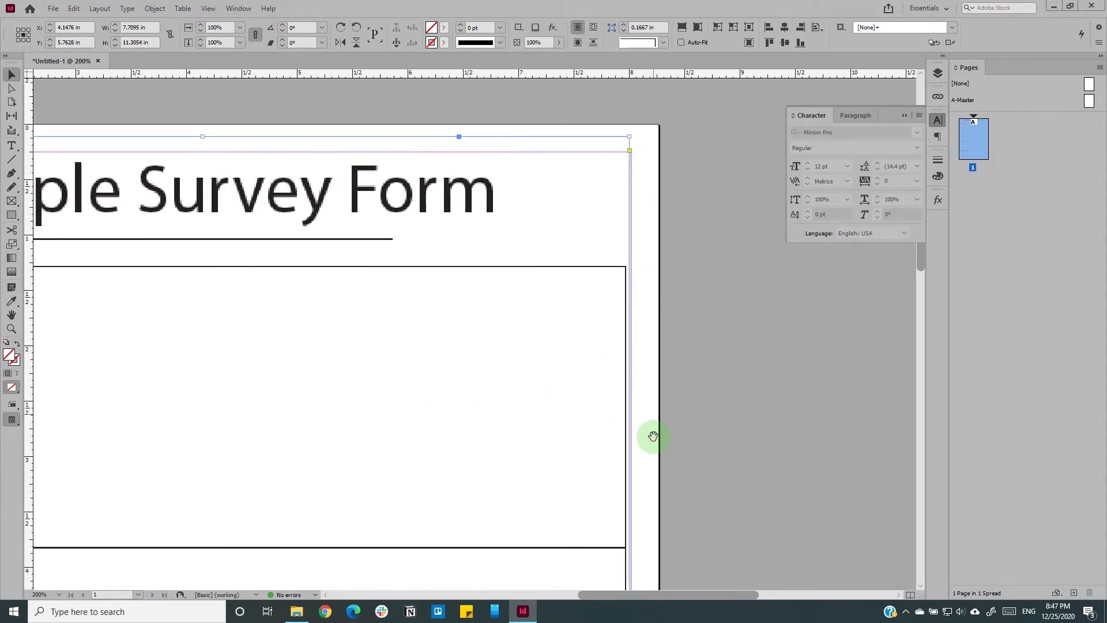
left_click_drag(652, 447, 630, 371)
left_click_drag(600, 556, 560, 443)
scroll(569, 405, "down", 8)
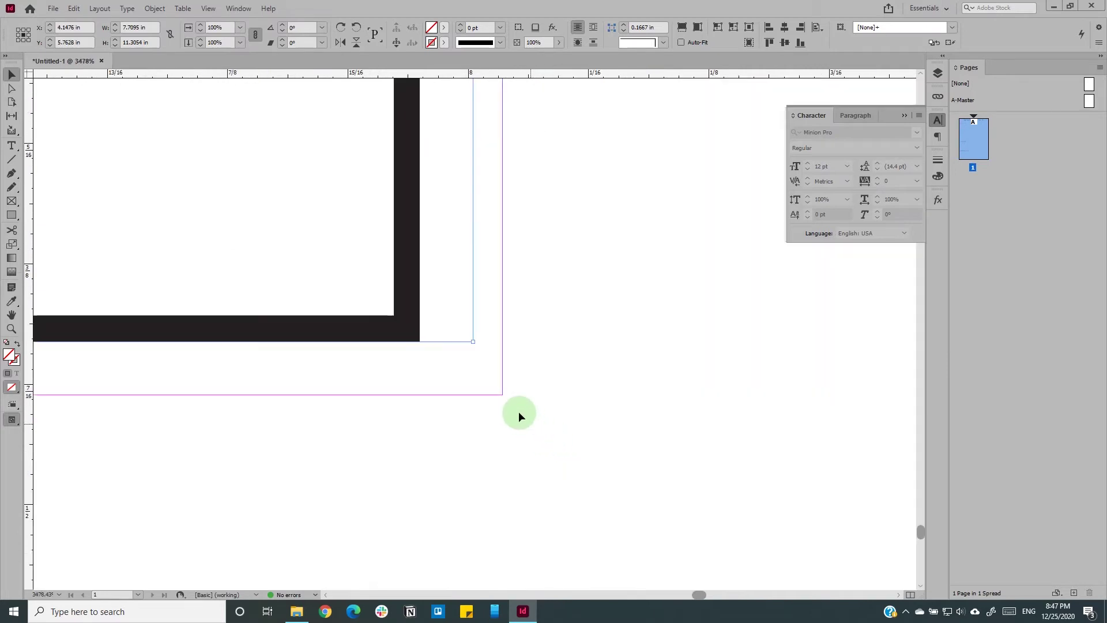
left_click_drag(473, 344, 419, 342)
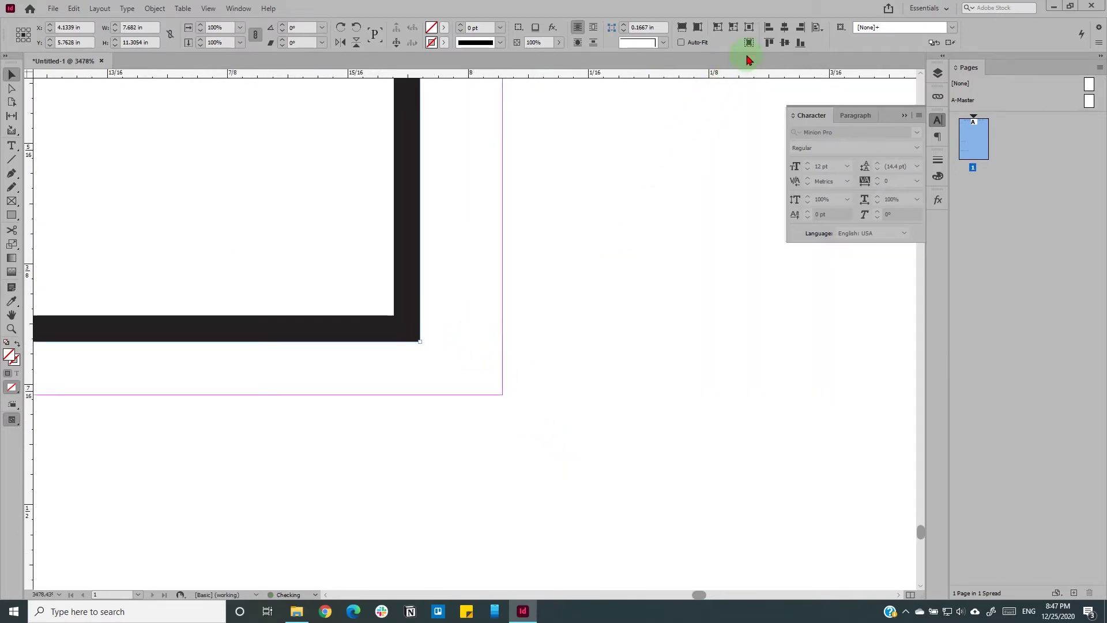
Step: Re-centre the frame vertically on the page and fit the whole page in the window
left_click(784, 42)
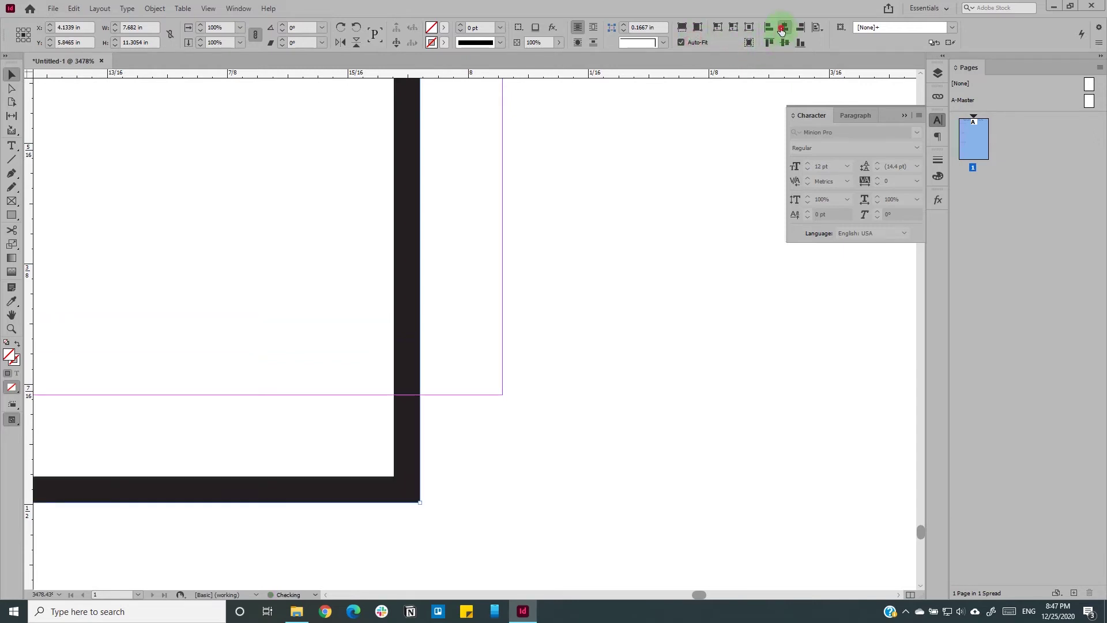
left_click(399, 344, "ctrl+alt")
left_click(408, 345, "ctrl+alt")
left_click(420, 337, "ctrl+alt")
left_click(434, 328, "ctrl+alt")
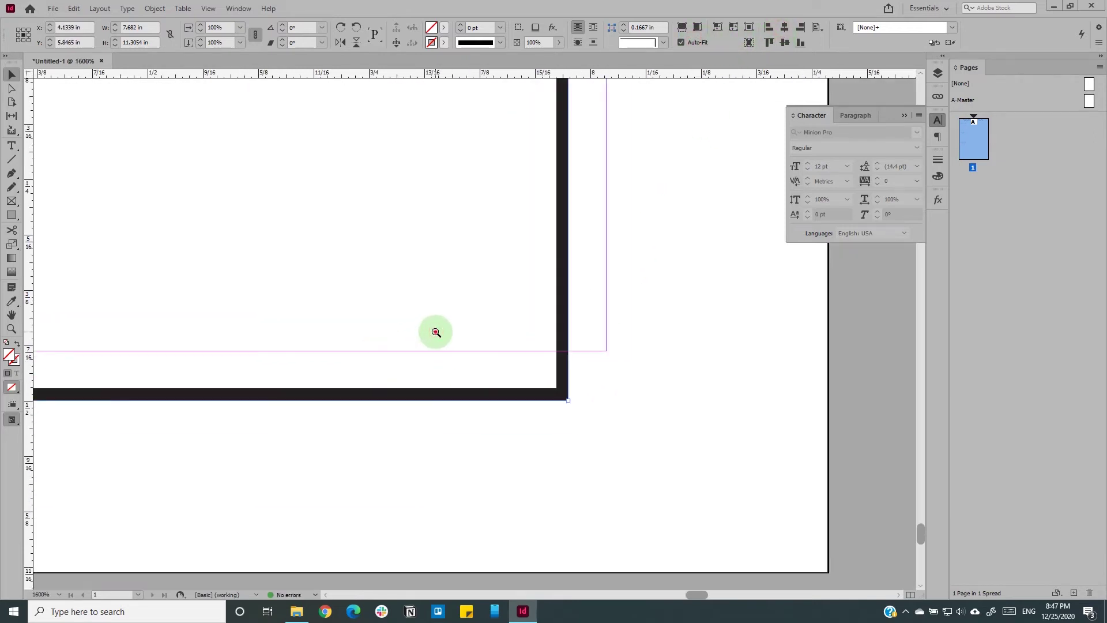
left_click(435, 329, "ctrl+alt")
left_click(435, 328, "ctrl+alt")
left_click(437, 329, "ctrl+alt")
left_click(438, 332, "ctrl+alt")
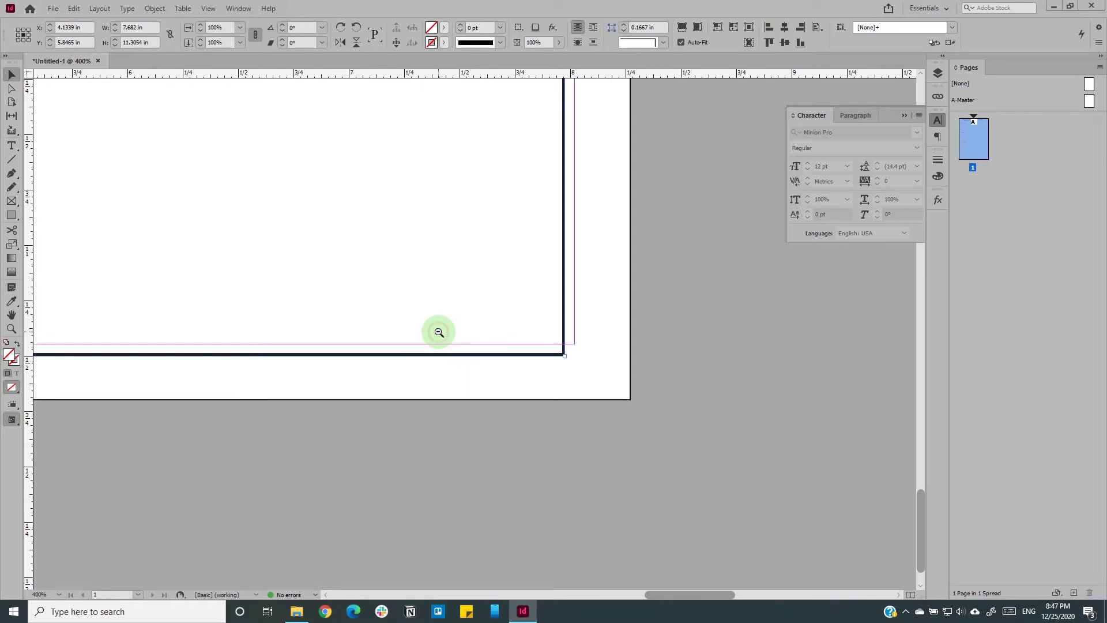
key("ctrl+0")
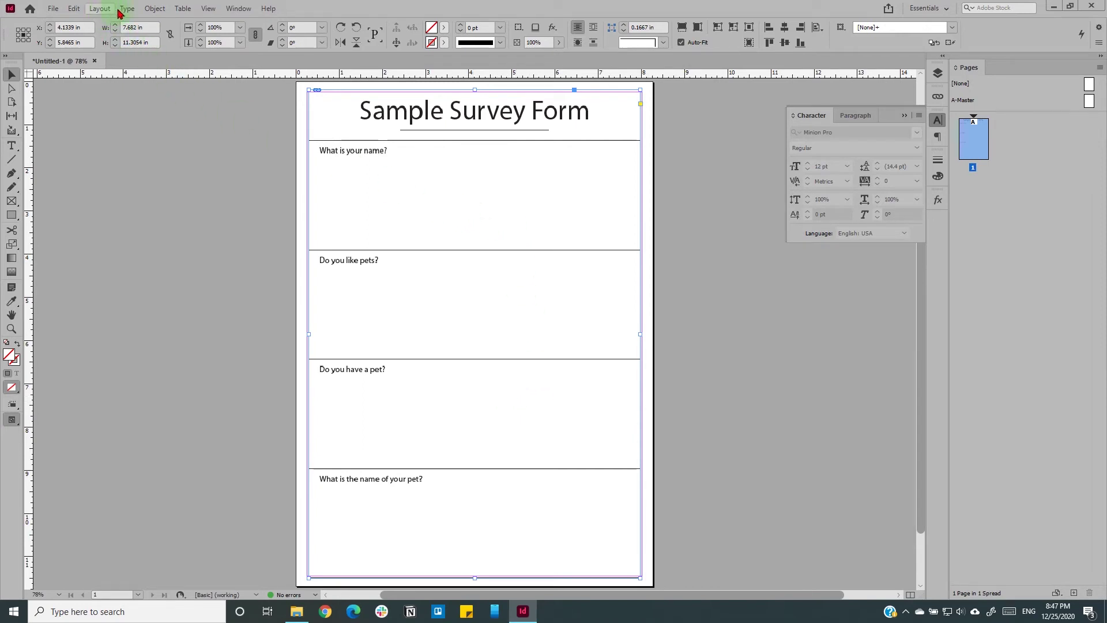
Step: Lock the survey form frame with Object > Lock
left_click(153, 9)
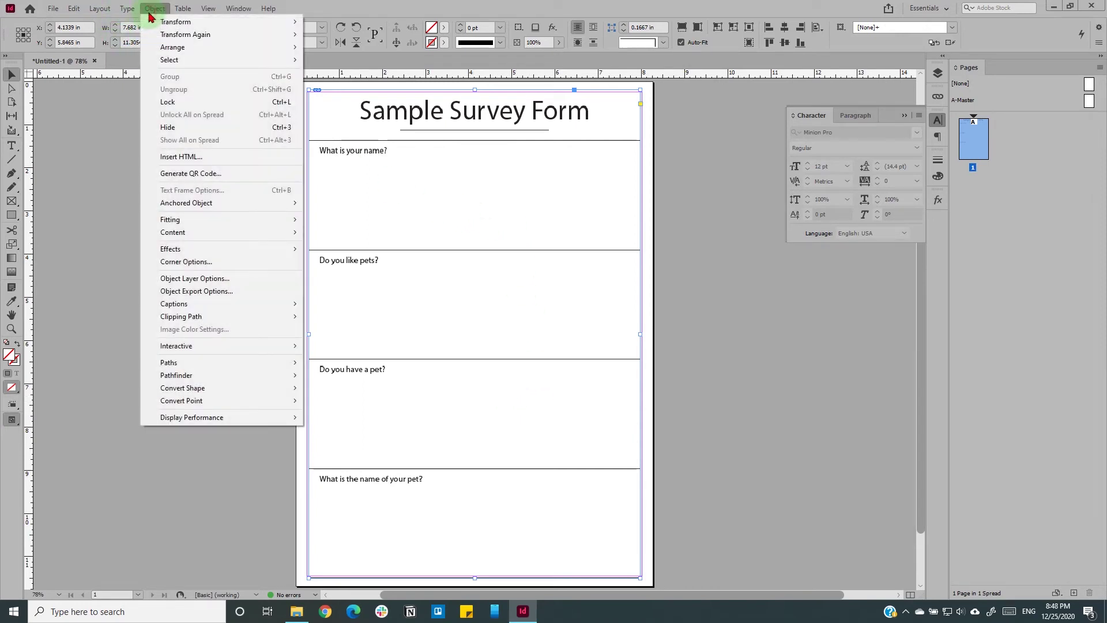
left_click(172, 102)
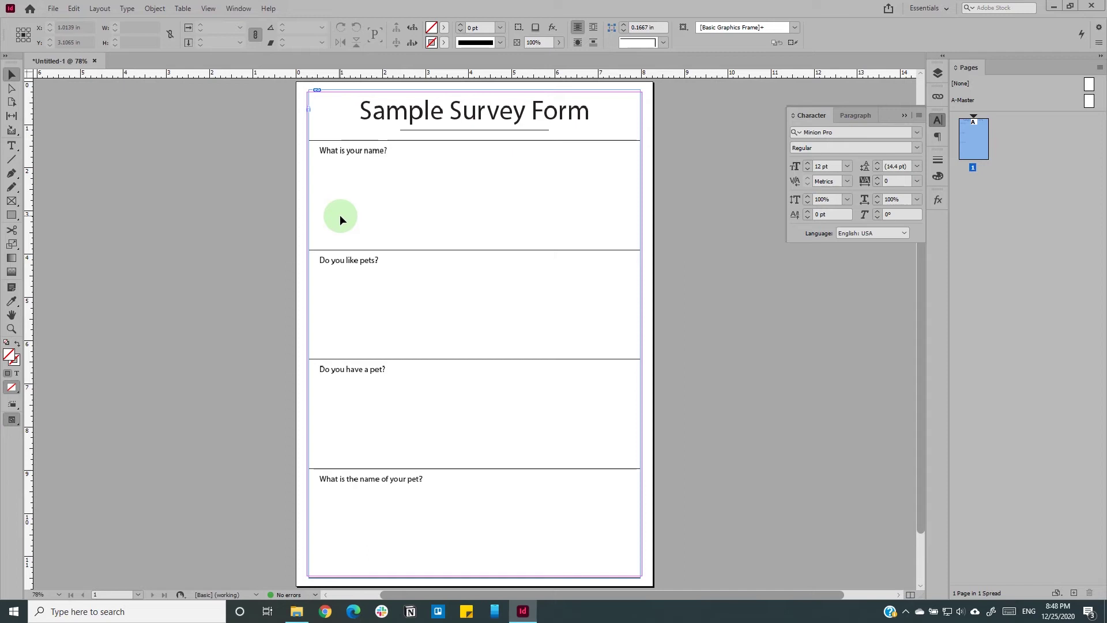
Step: Draw an answer frame inside the name question box with a Black 0.25 pt outline
left_click(11, 215)
left_click(383, 181, "ctrl")
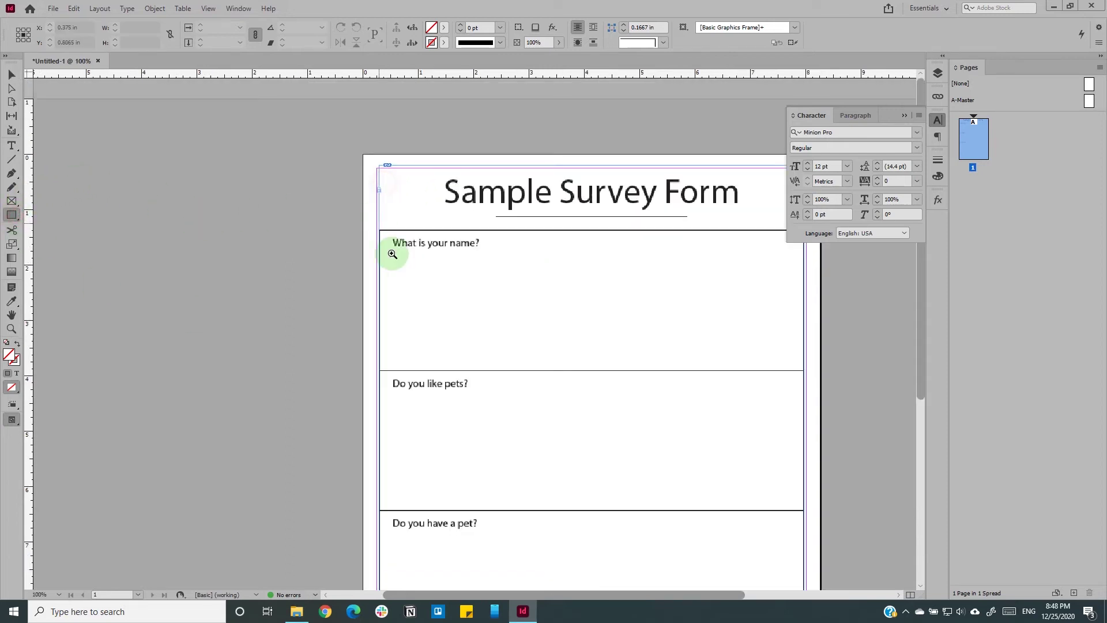
left_click(439, 258, "ctrl")
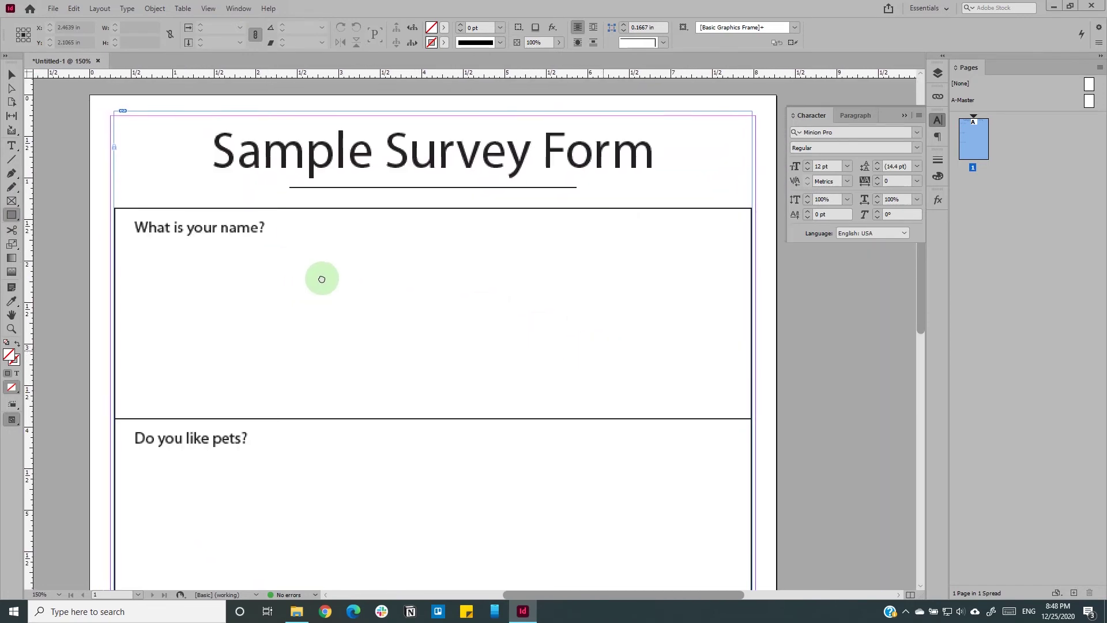
left_click_drag(123, 250, 738, 406)
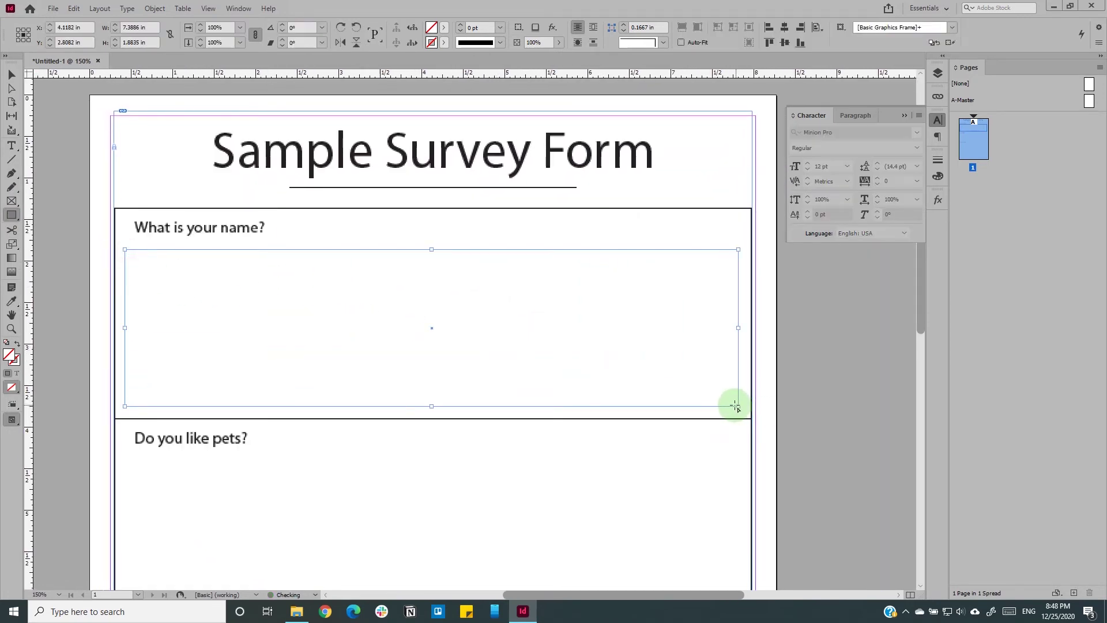
left_click(443, 43)
left_click(343, 117)
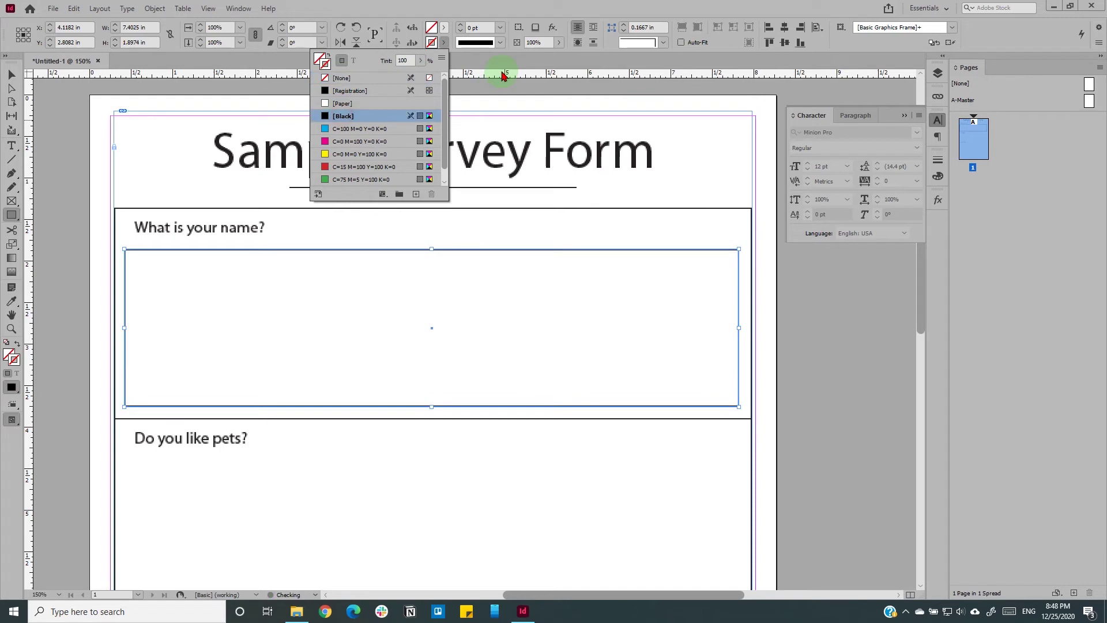
double_click(483, 27)
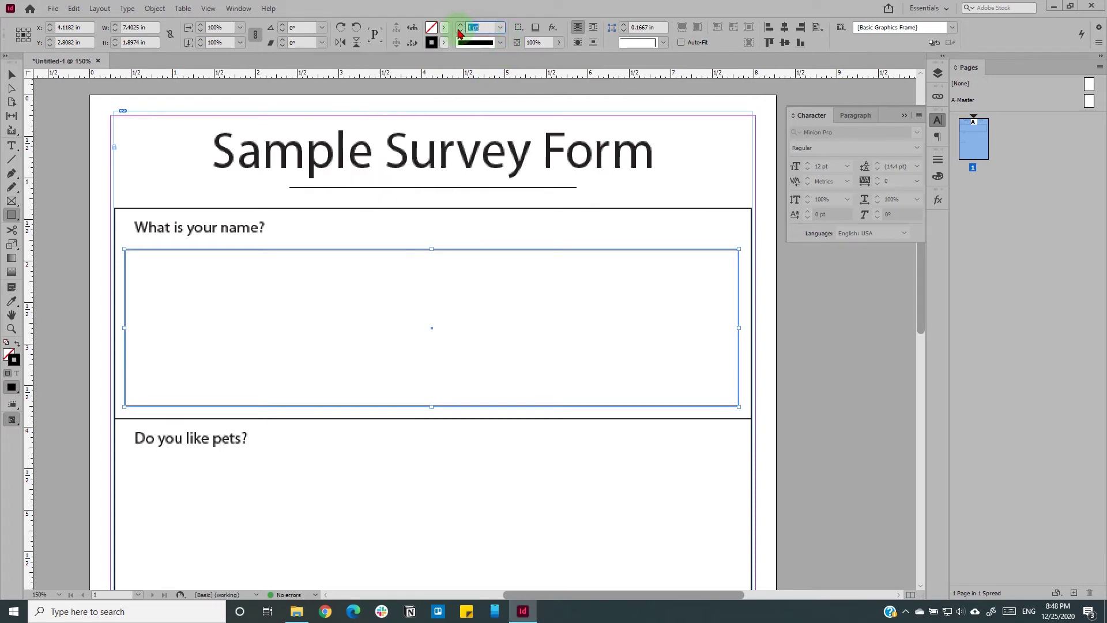
key("Return")
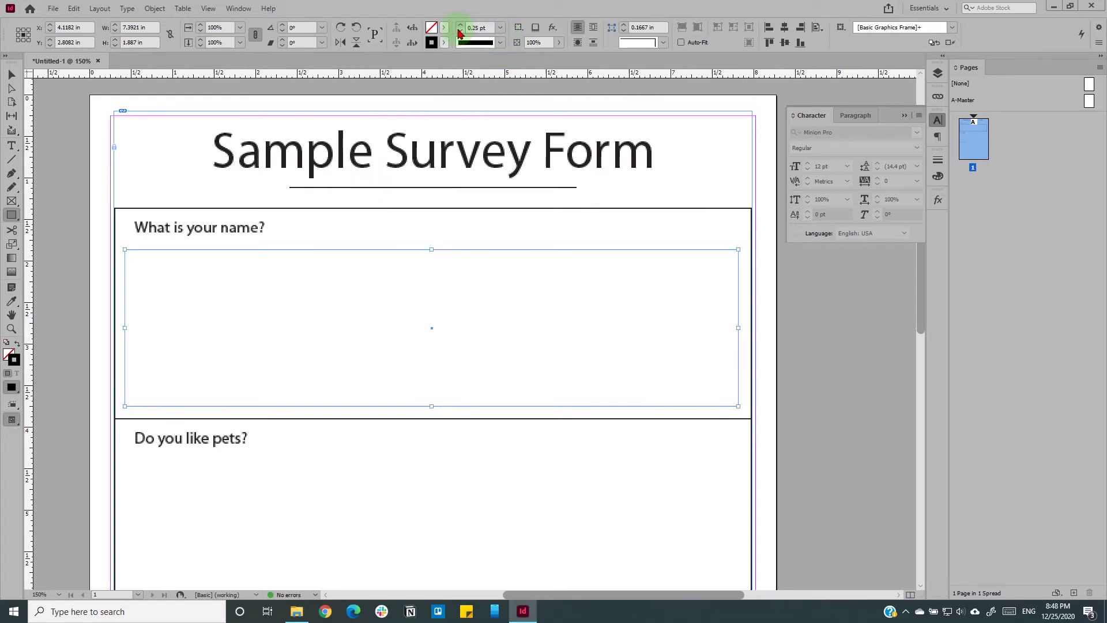
Step: Pull the frame's left edge further inside the name box
left_click(242, 286)
left_click(366, 321)
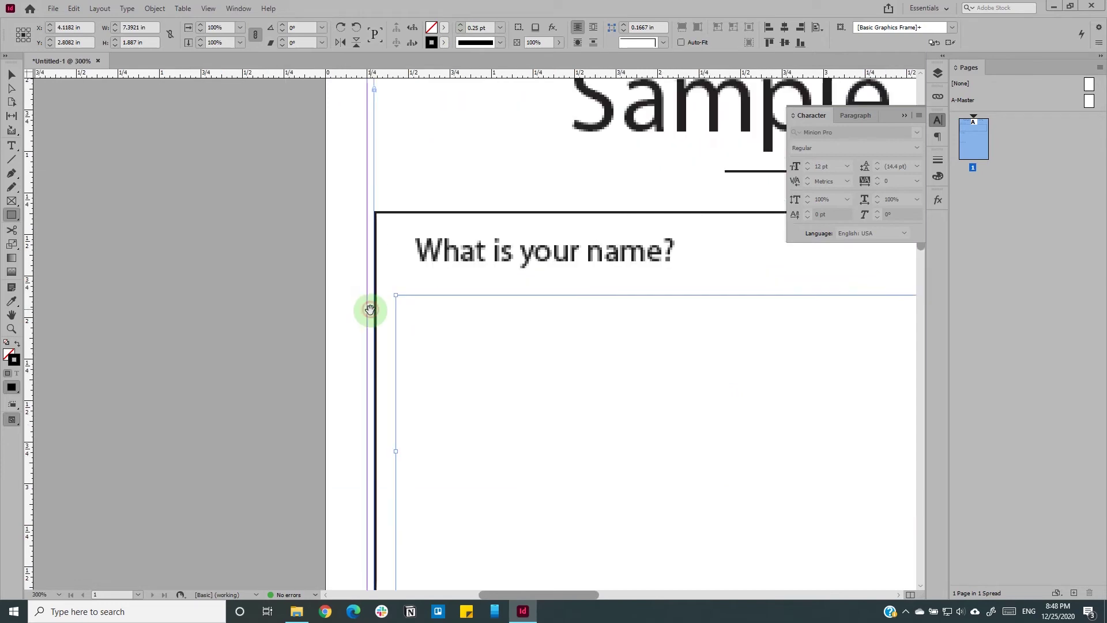
left_click_drag(370, 309, 238, 298)
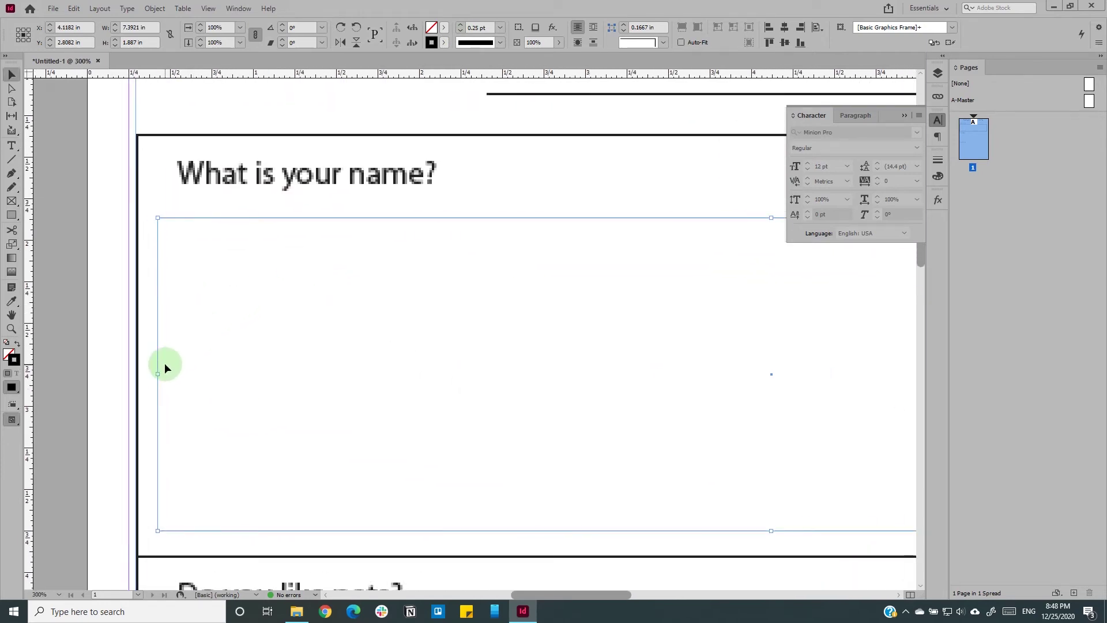
left_click_drag(157, 373, 176, 371)
key("ctrl+minus")
scroll(432, 340, "right", 5)
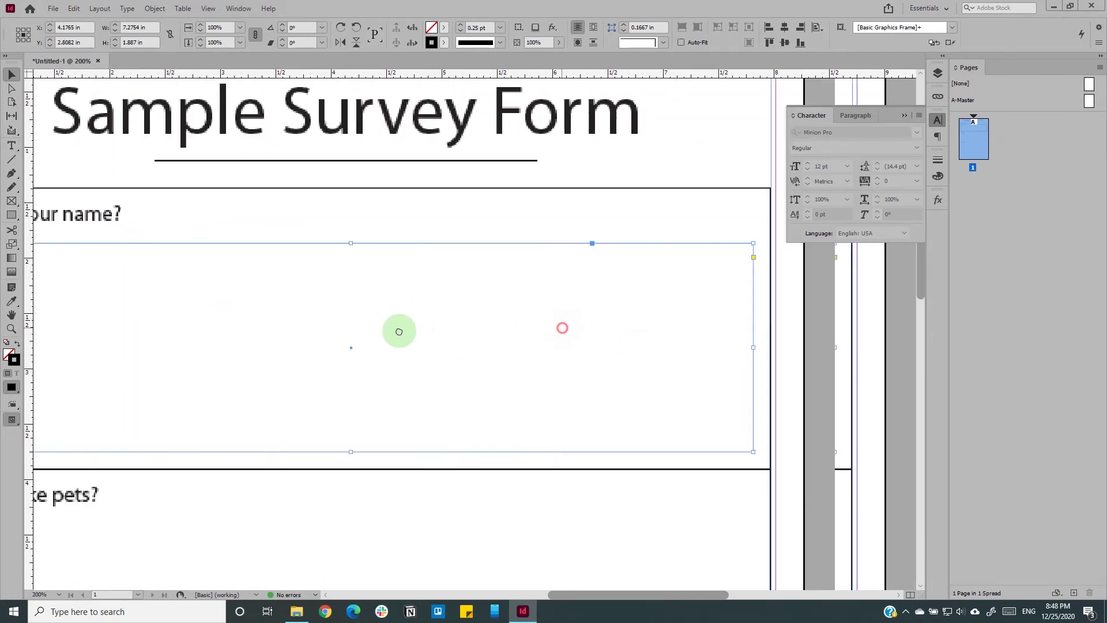
scroll(399, 332, "right", 2)
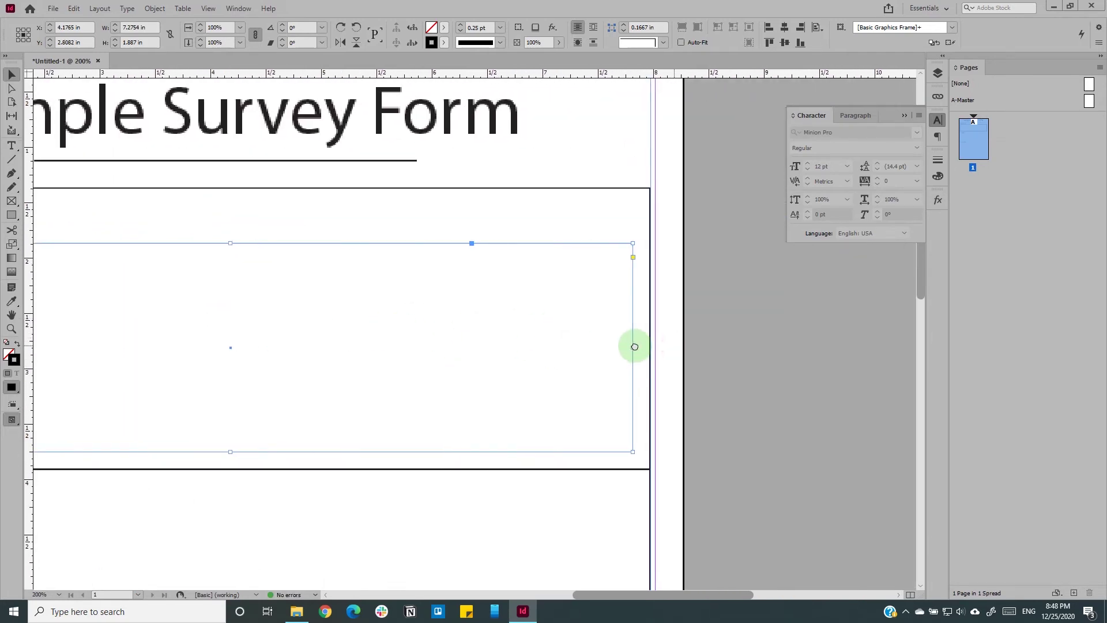
scroll(636, 346, "left", 7)
key("m")
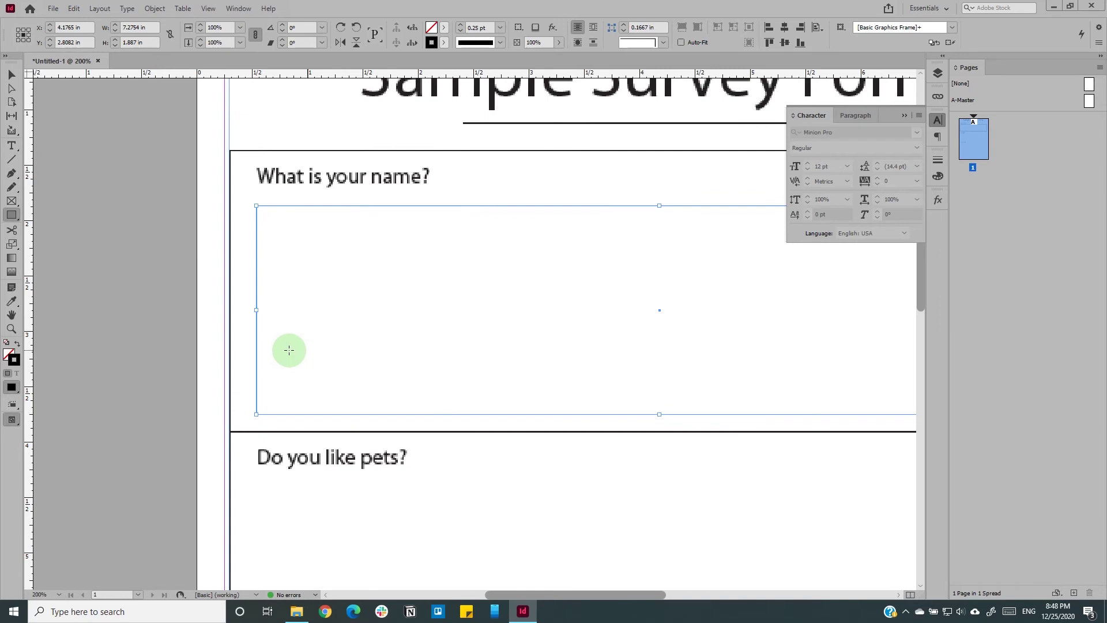
left_click(267, 346)
Step: Create a 0.25 in square and fill it with Black
type("0.25")
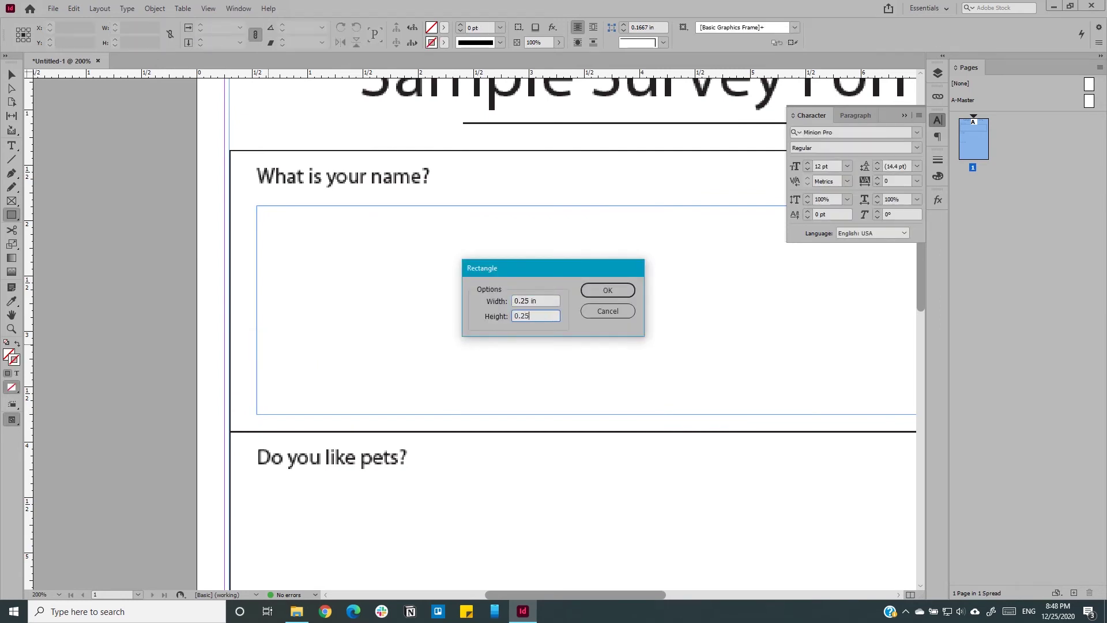
type("0.25")
key("Return")
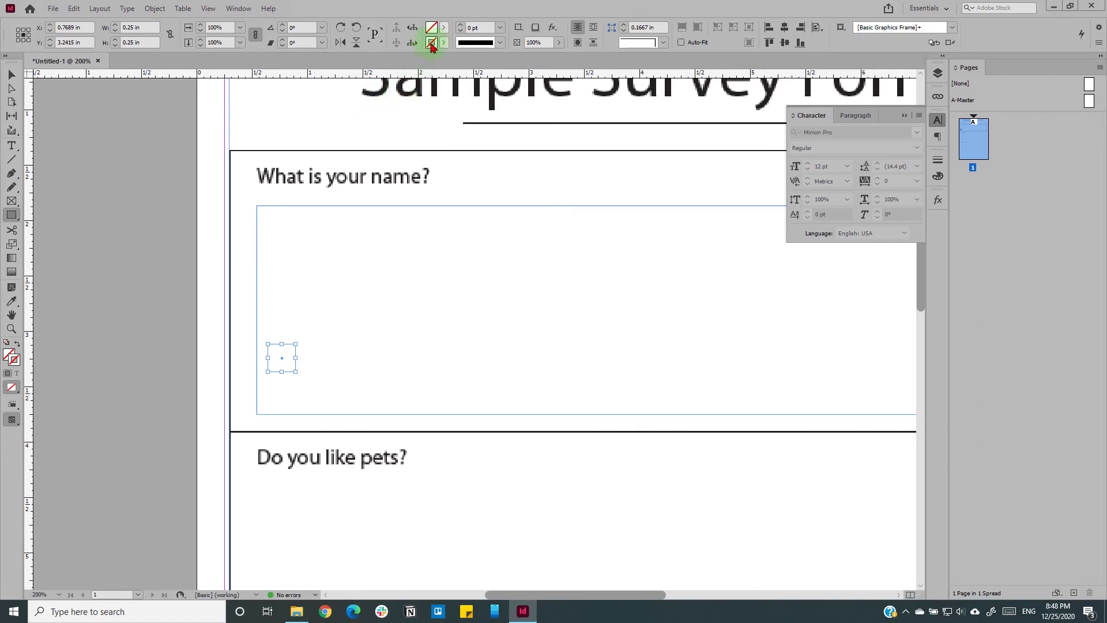
left_click(443, 27)
left_click(341, 101)
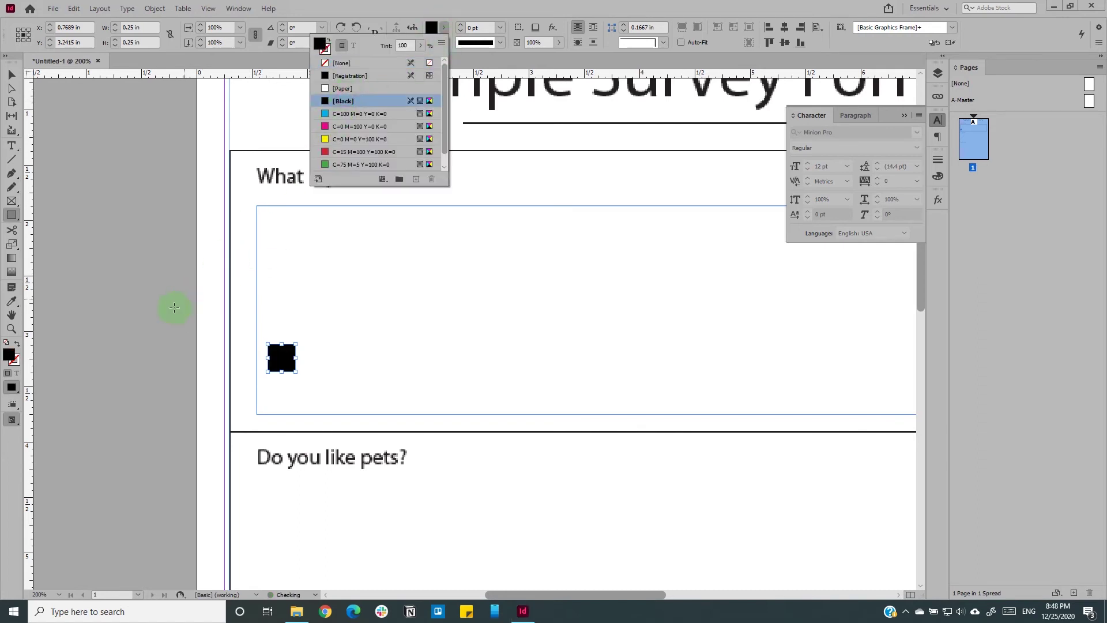
left_click(266, 364)
key("Escape")
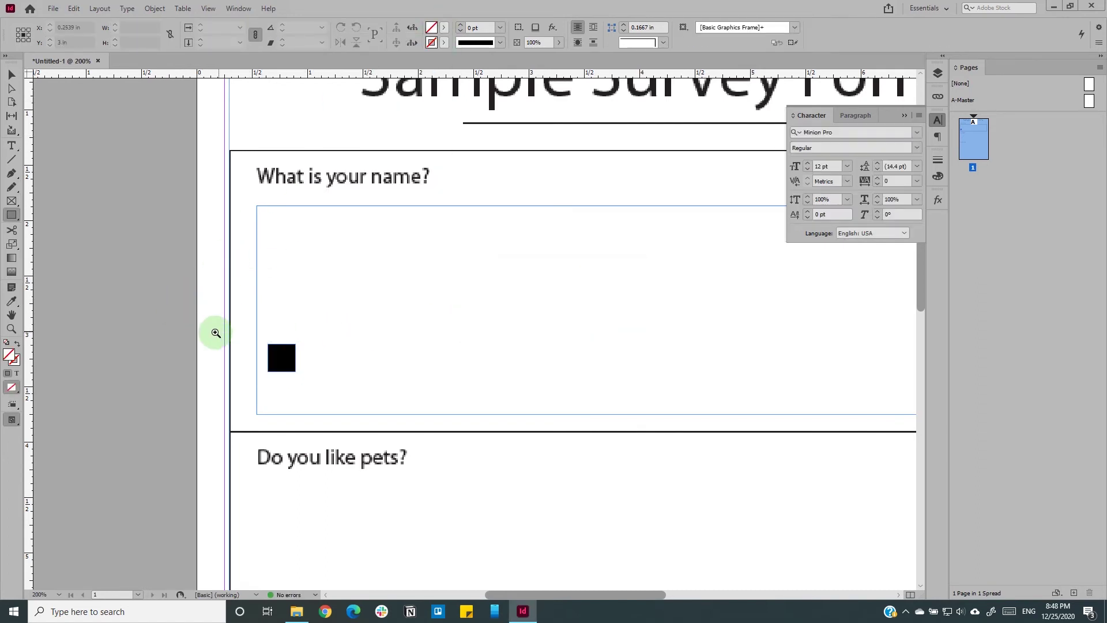
Step: Set the black square against the box's left border and snap the frame's left edge to it
left_click_drag(264, 338, 390, 375)
scroll(413, 380, "left", 3)
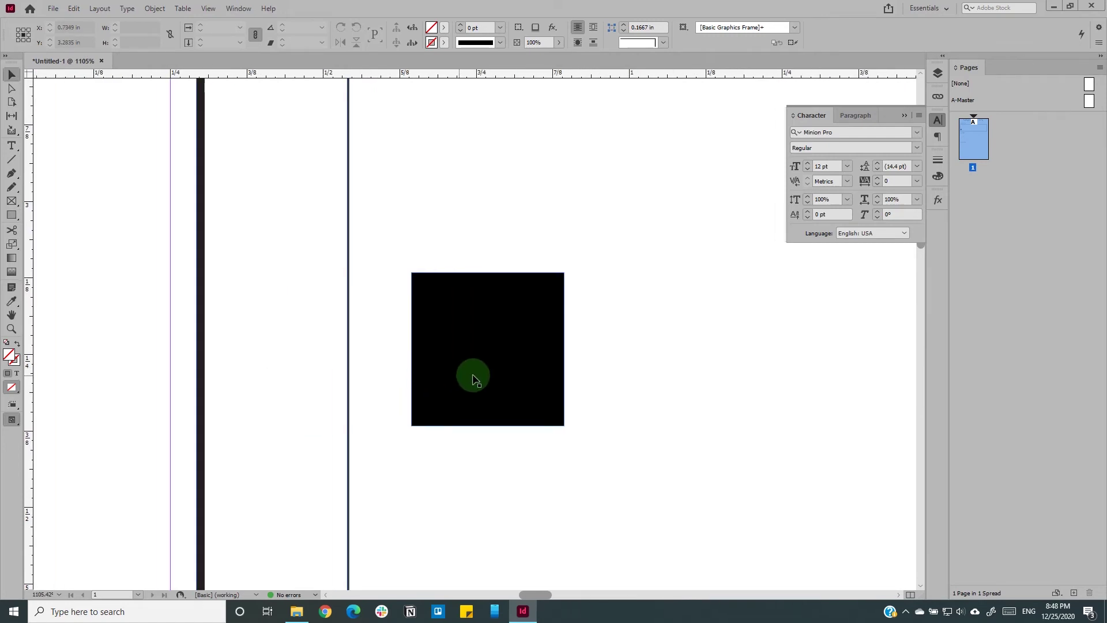
key("v")
left_click_drag(488, 365, 250, 353)
left_click(360, 360)
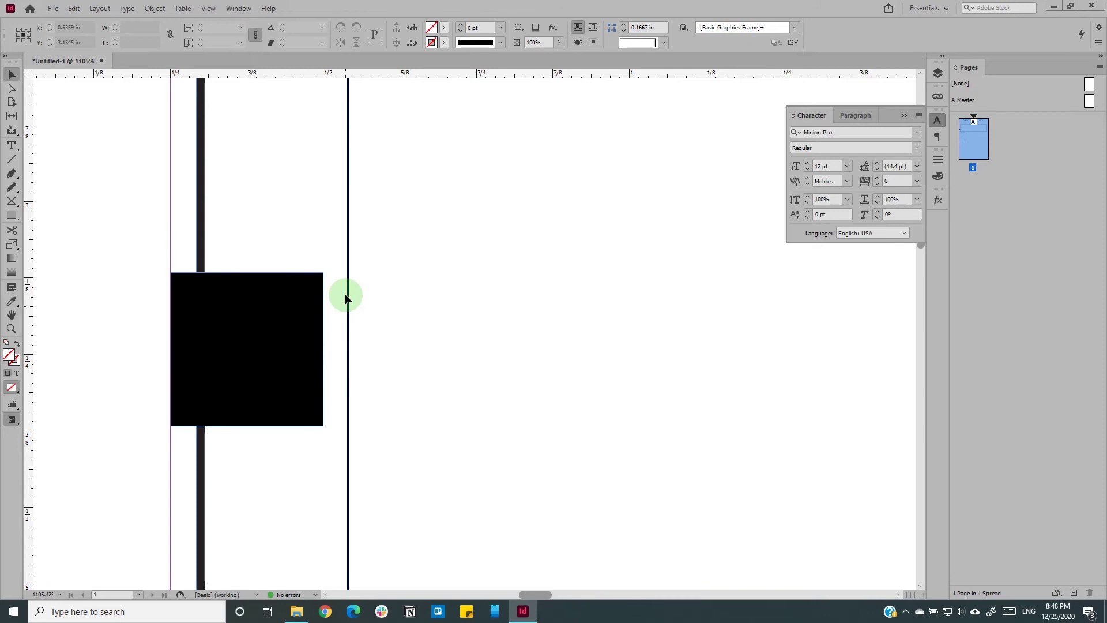
left_click(353, 352, "alt")
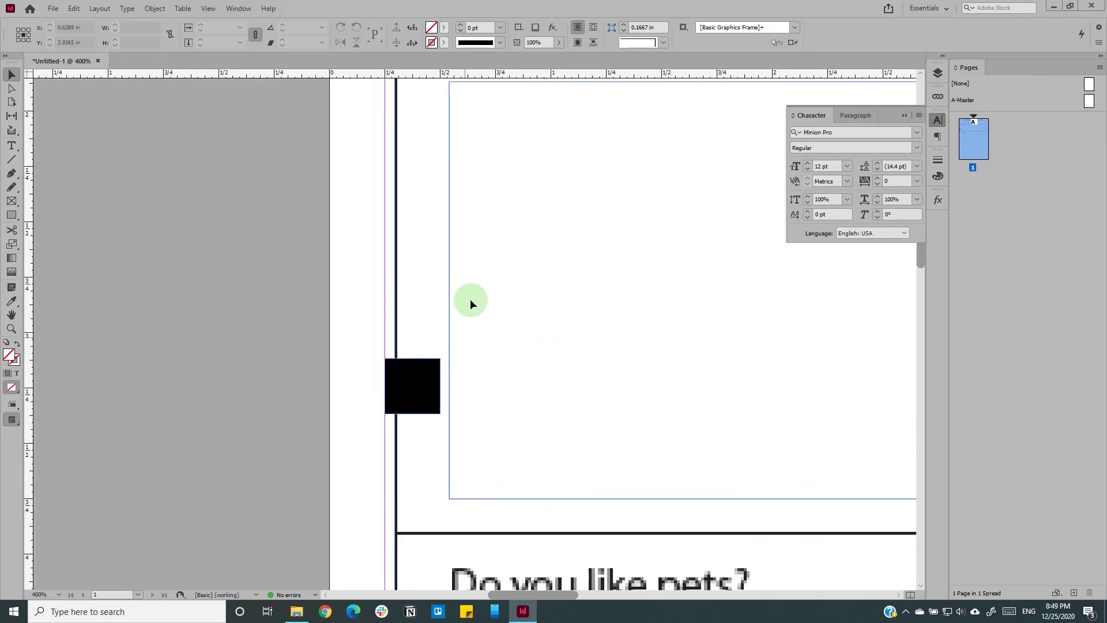
left_click(470, 254)
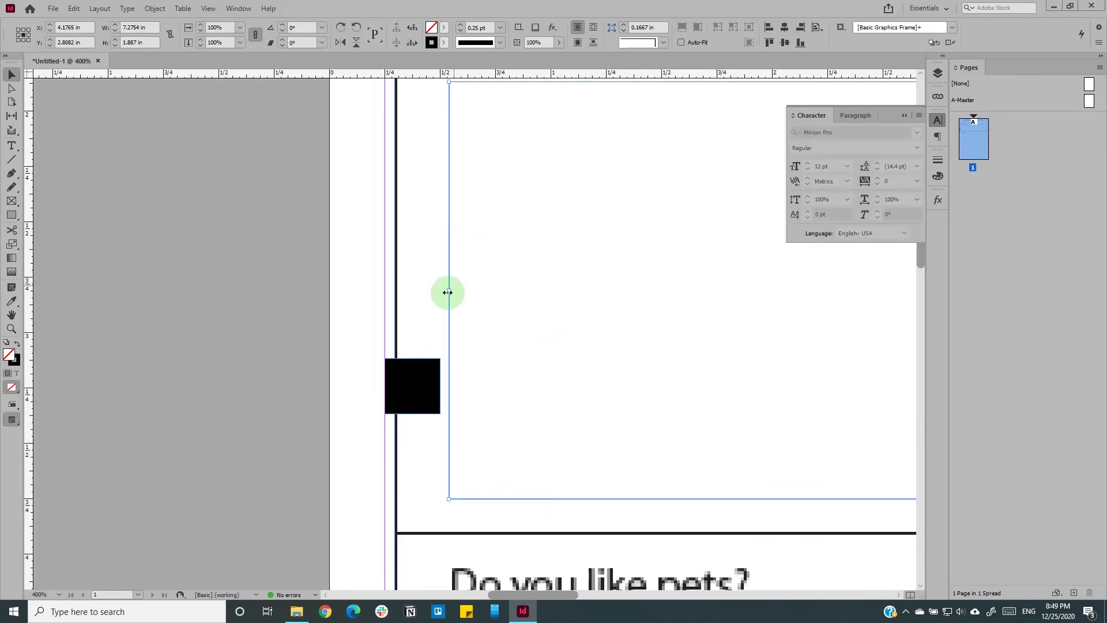
left_click_drag(447, 291, 440, 294)
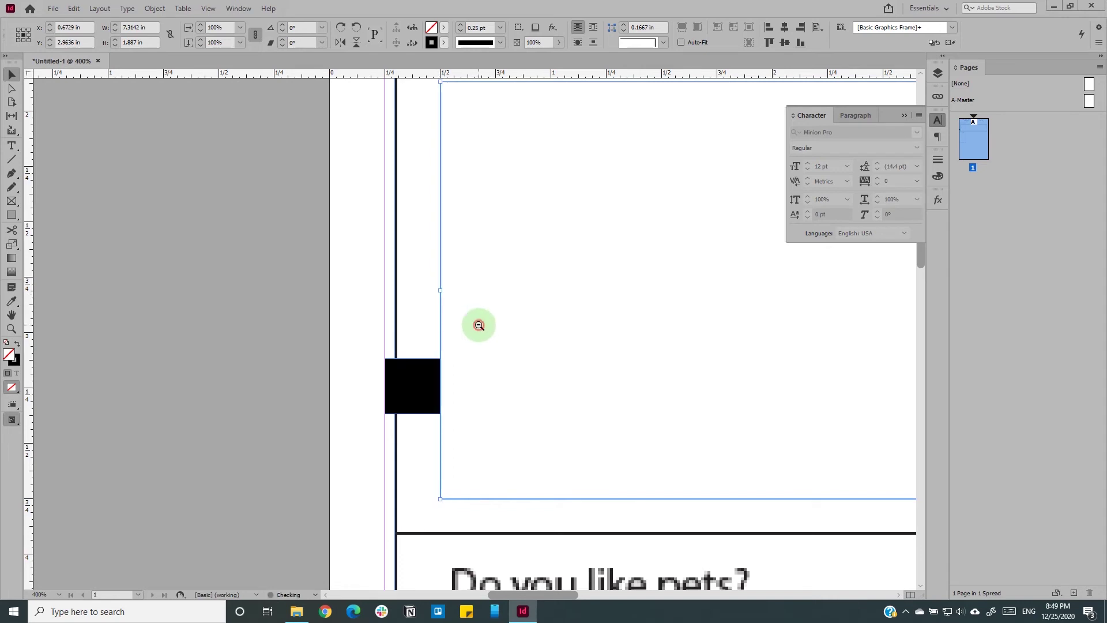
Step: Move the square to the box's right border and line the frame's right edge up with it
key("ctrl+minus")
left_click_drag(506, 333, 383, 344)
key("ctrl+minus")
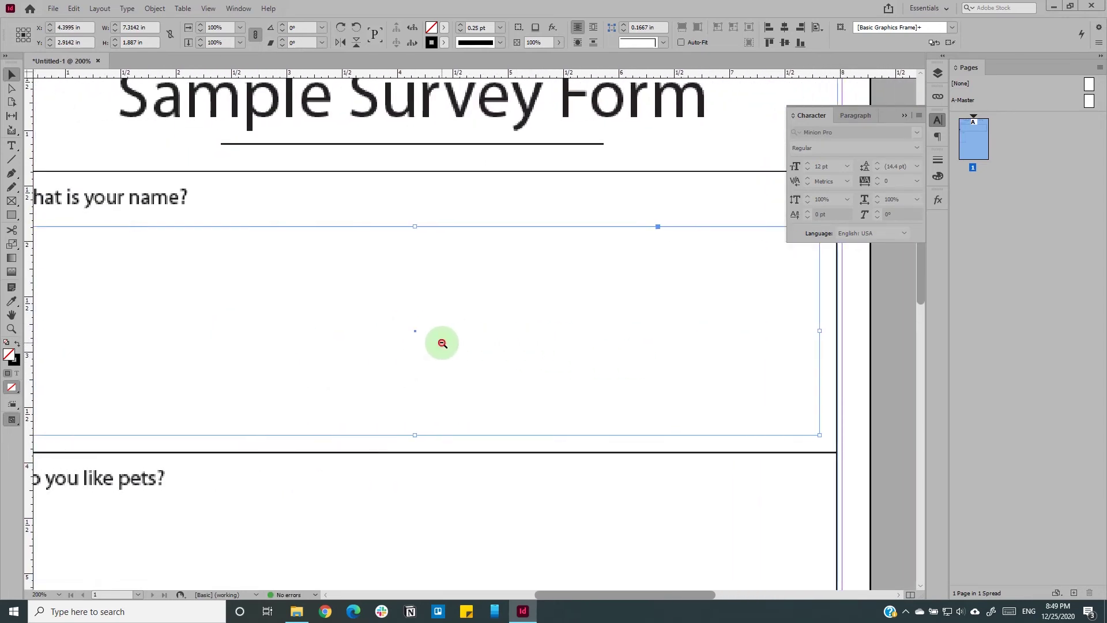
left_click_drag(140, 357, 762, 370)
left_click_drag(762, 371, 578, 358)
left_click_drag(521, 302, 580, 379)
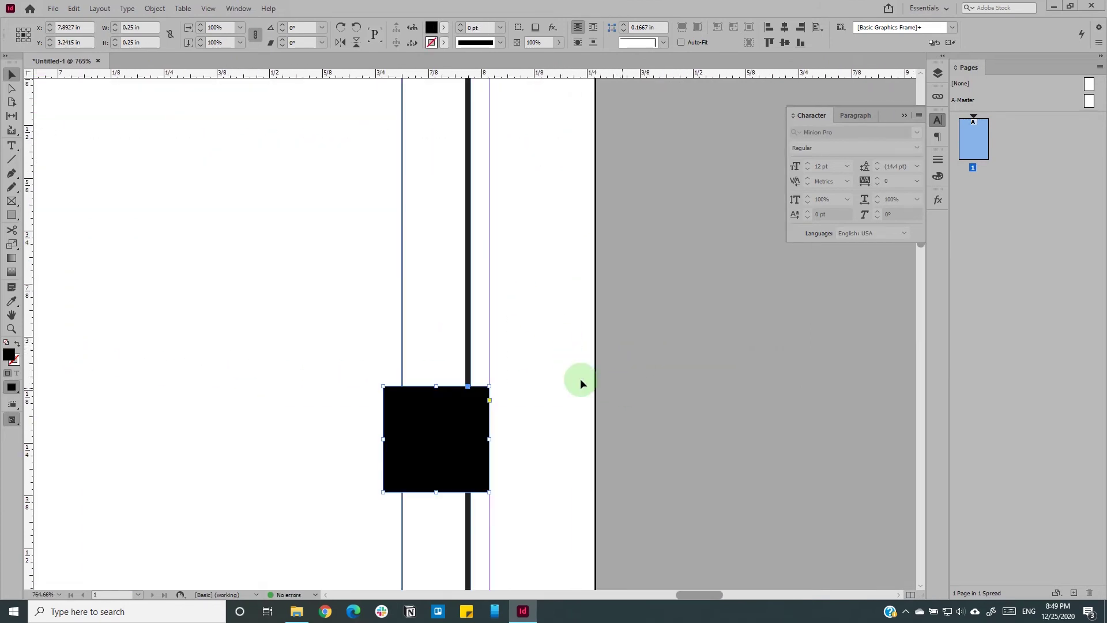
left_click_drag(399, 256, 470, 255)
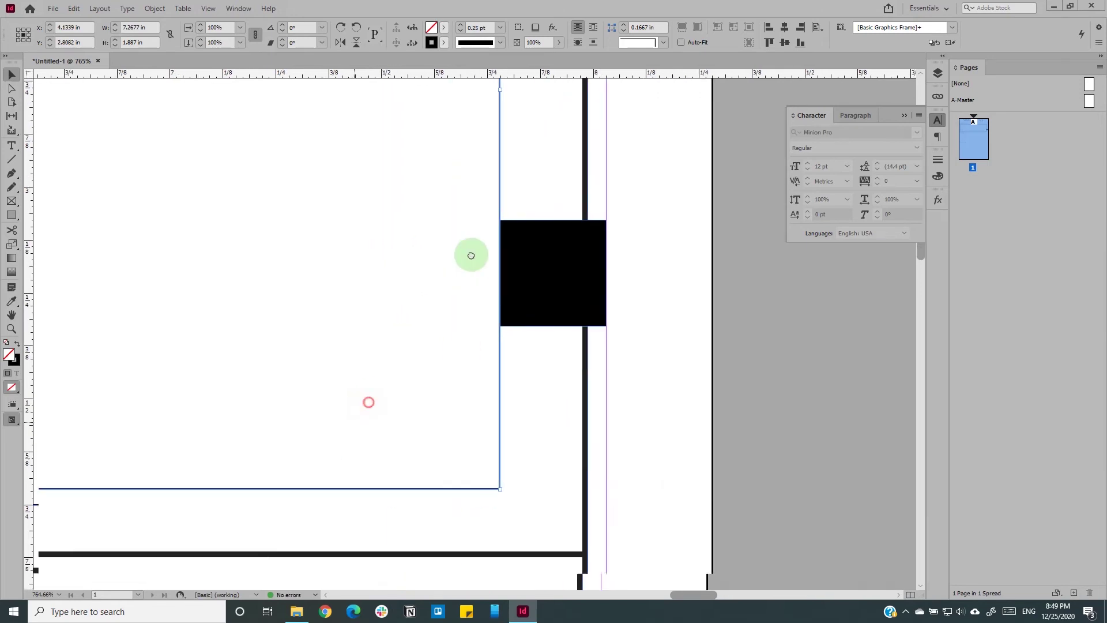
Step: Park the black square on the pasteboard beside the page
left_click(421, 286, "ctrl+alt")
left_click_drag(402, 371, 652, 371)
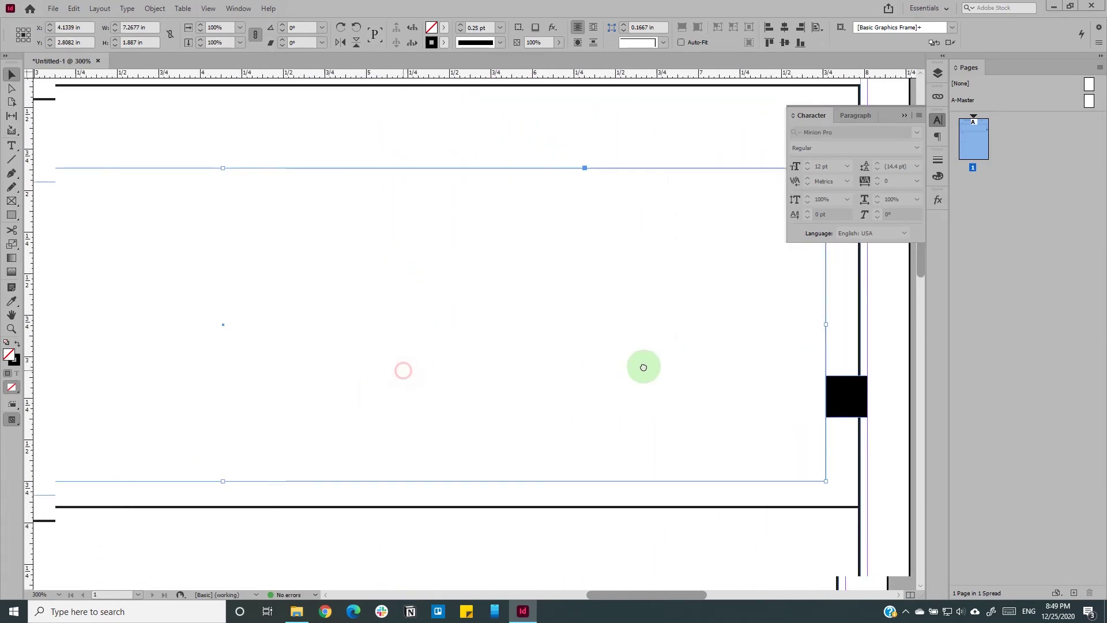
left_click(459, 331, "ctrl+alt")
left_click(460, 332, "ctrl+alt")
left_click_drag(459, 333, 482, 341)
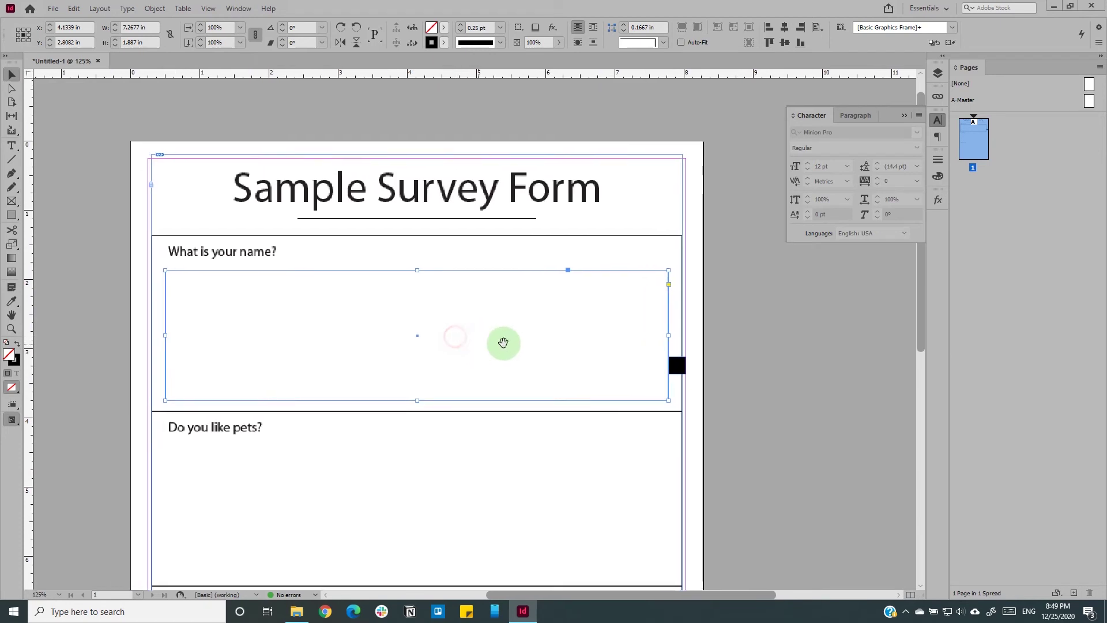
left_click(675, 366)
left_click_drag(814, 369, 818, 369)
left_click(761, 408)
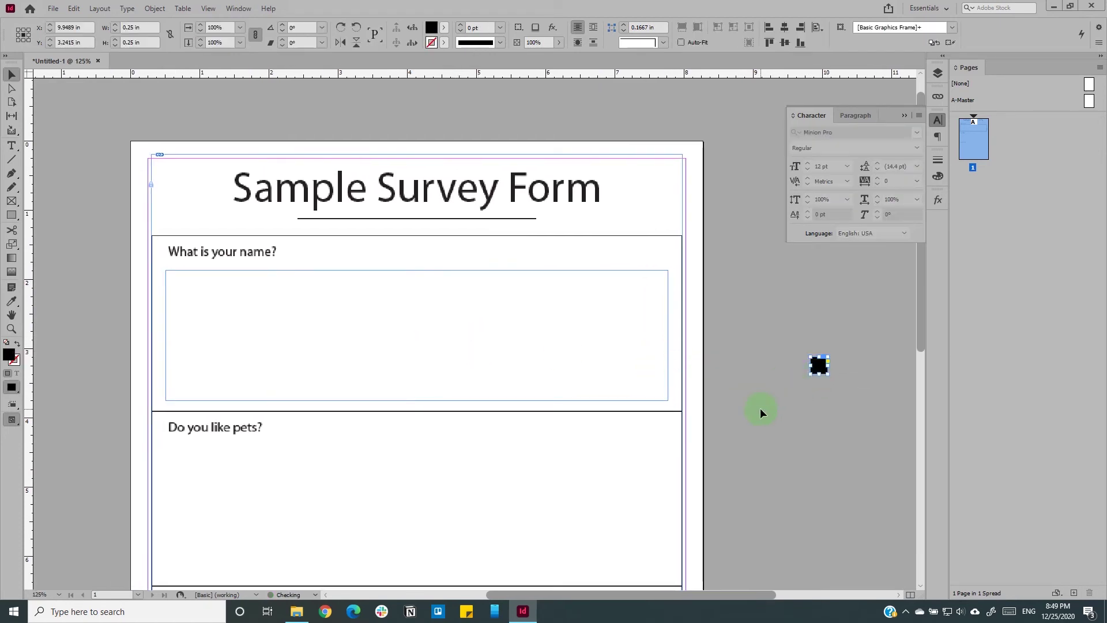
left_click(513, 349)
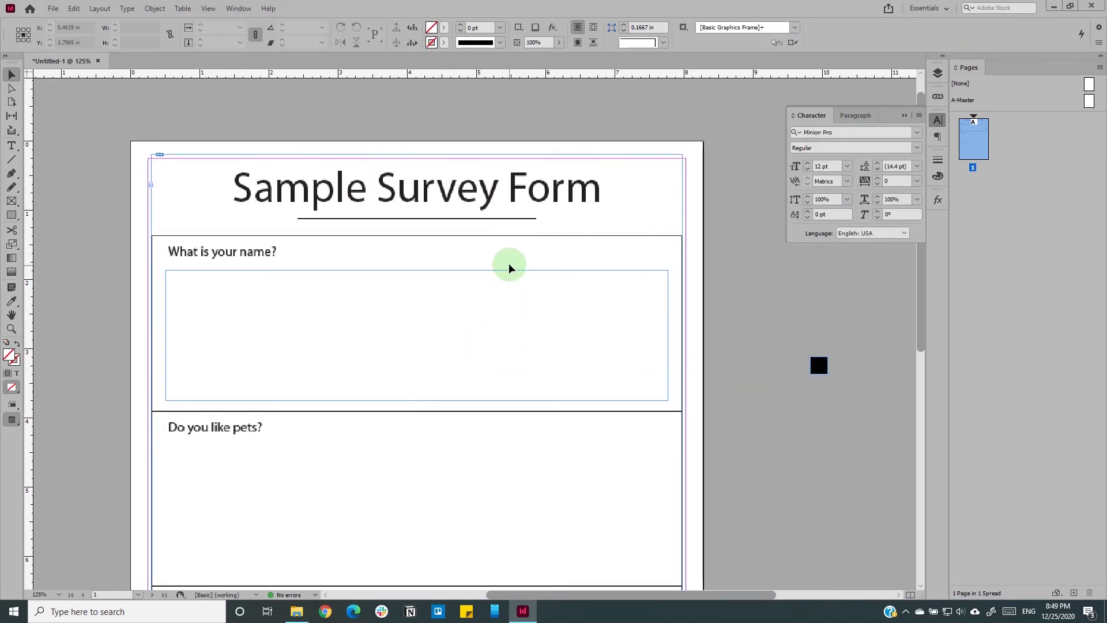
Step: Fill the name answer frame with [Paper] white
left_click(499, 293)
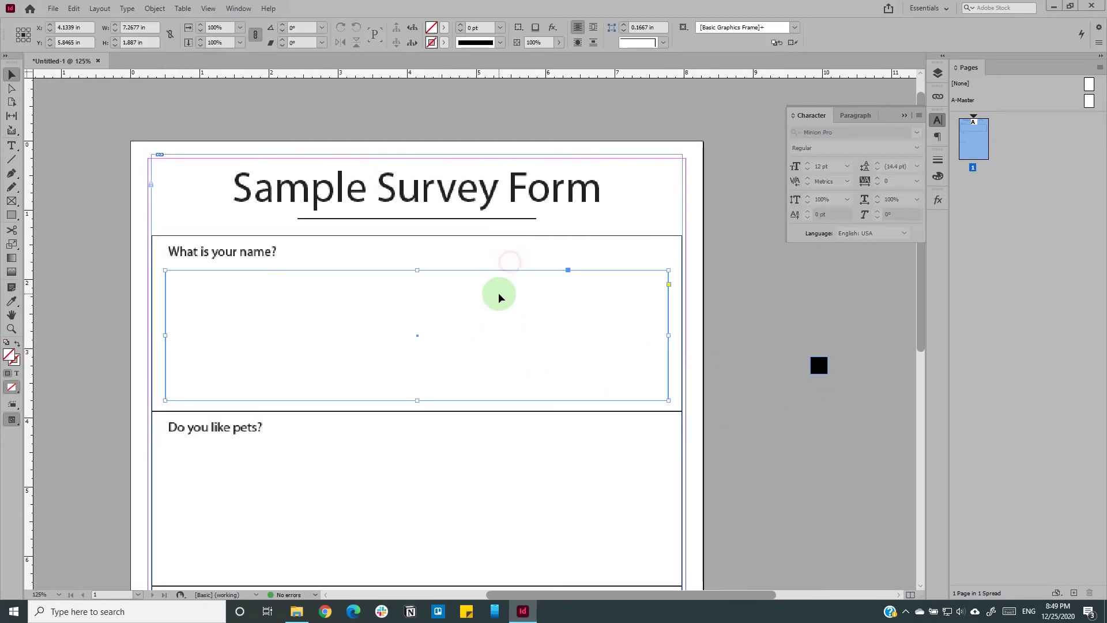
left_click(447, 34)
left_click(346, 81)
left_click(728, 299)
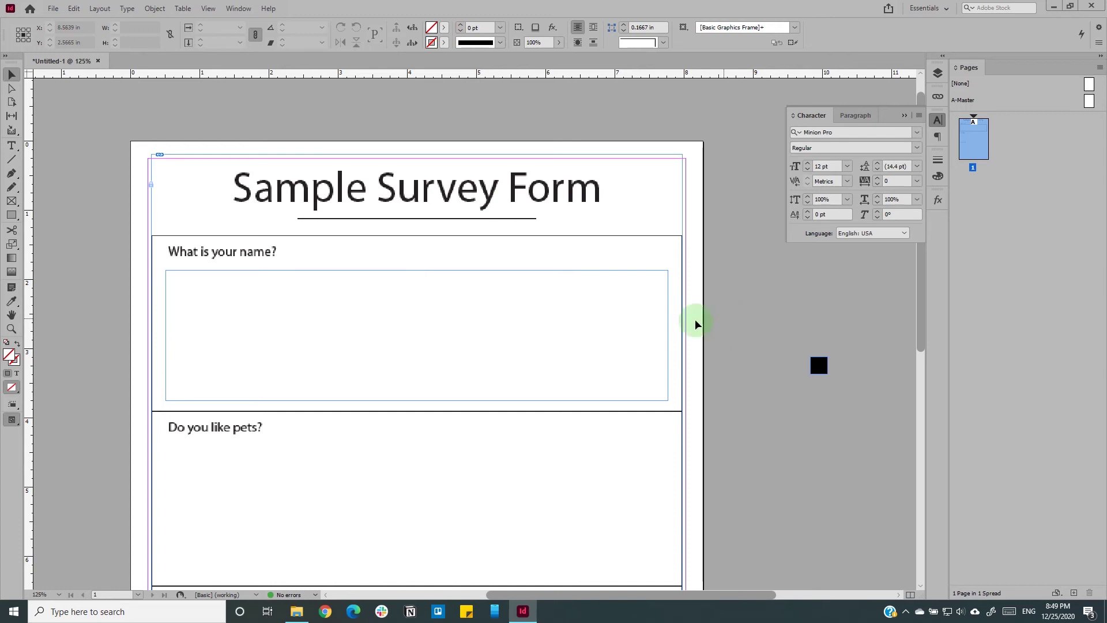
Step: Apply Interactive > Convert to Text Field to the name answer frame, creating Text Field 1
right_click(383, 311)
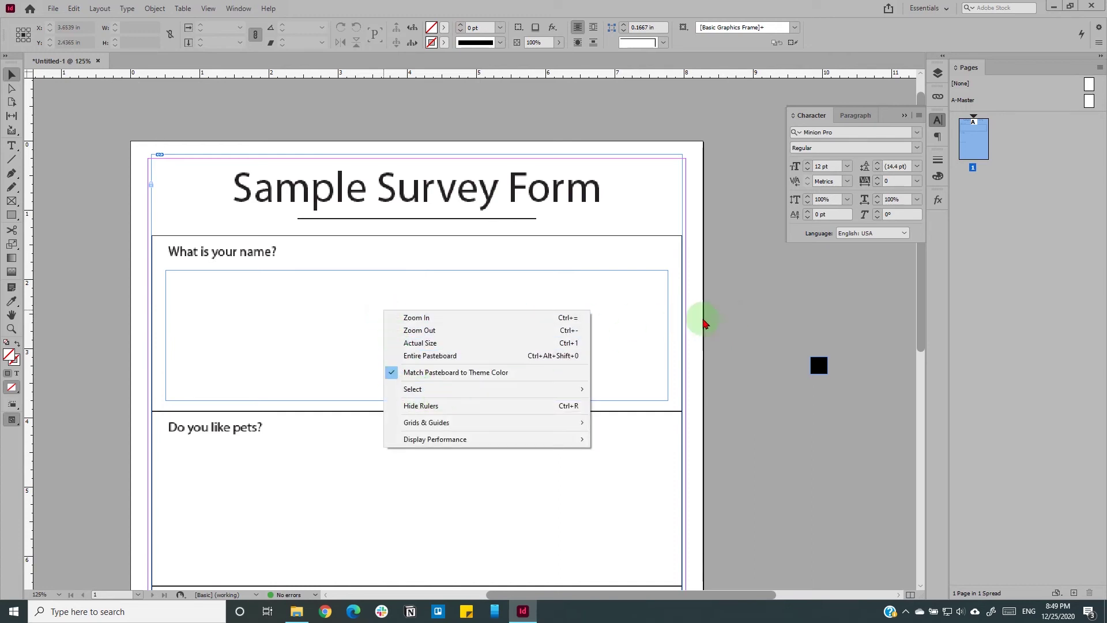
left_click(704, 324)
left_click(583, 285)
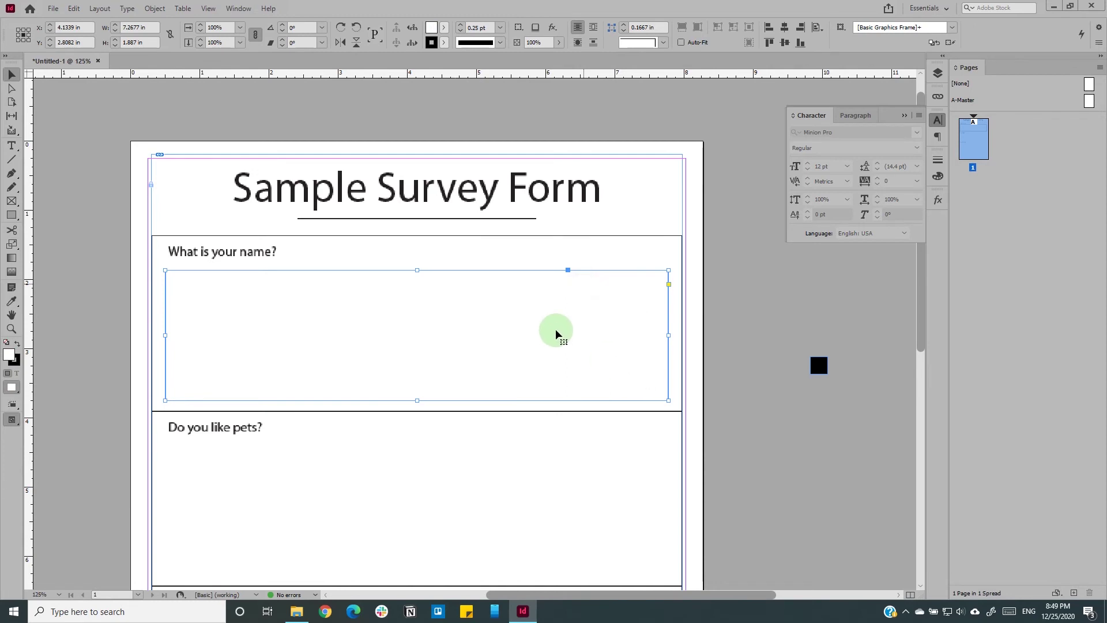
right_click(540, 323)
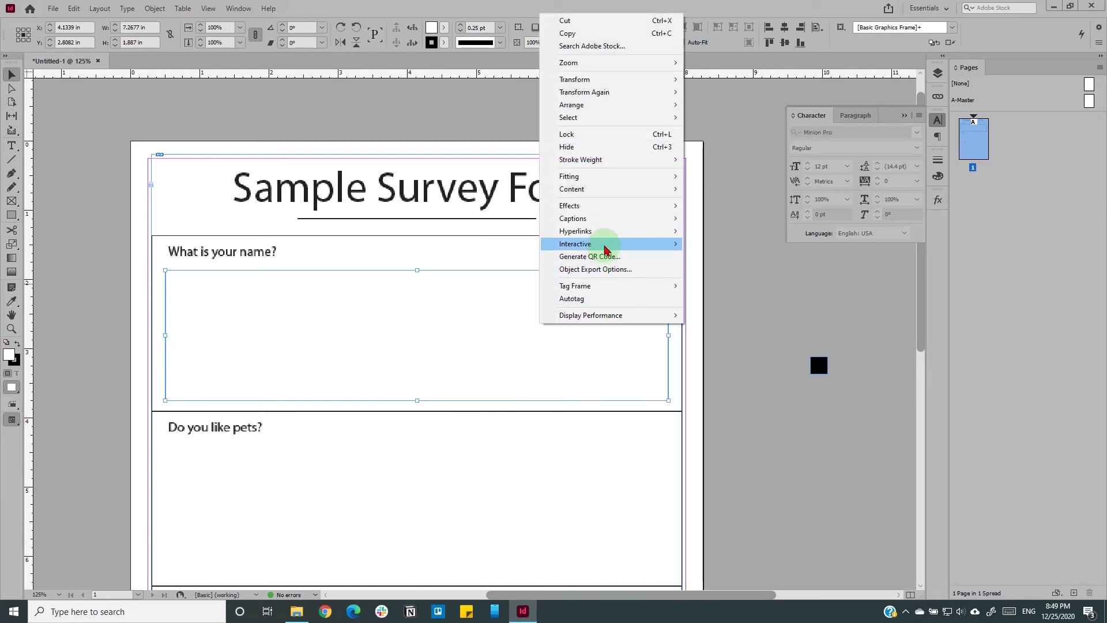
mouse_move(605, 248)
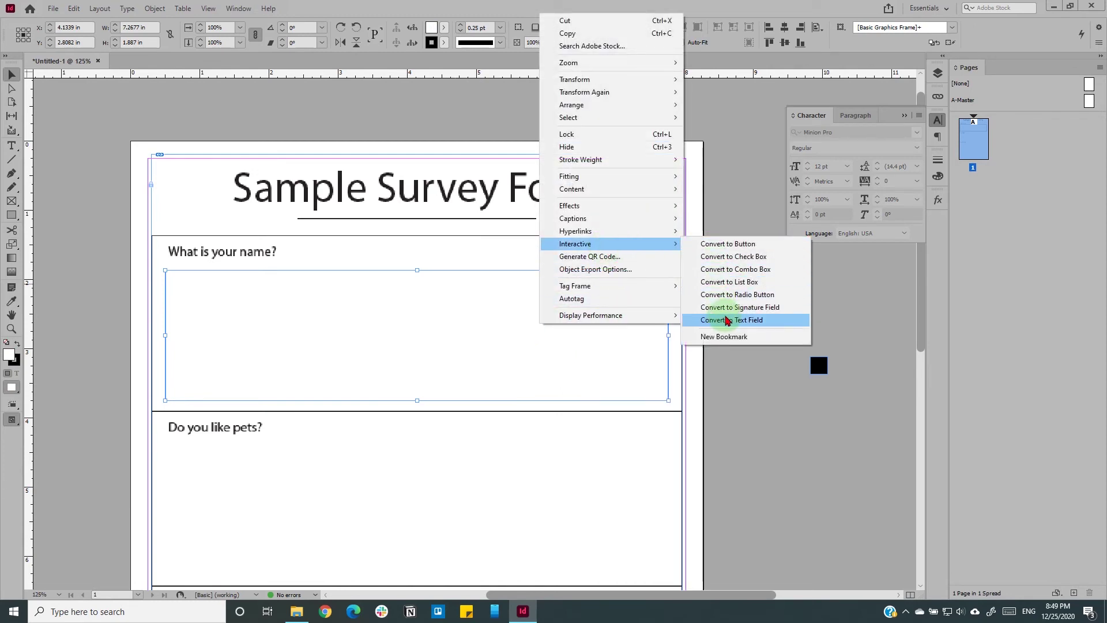
left_click(727, 320)
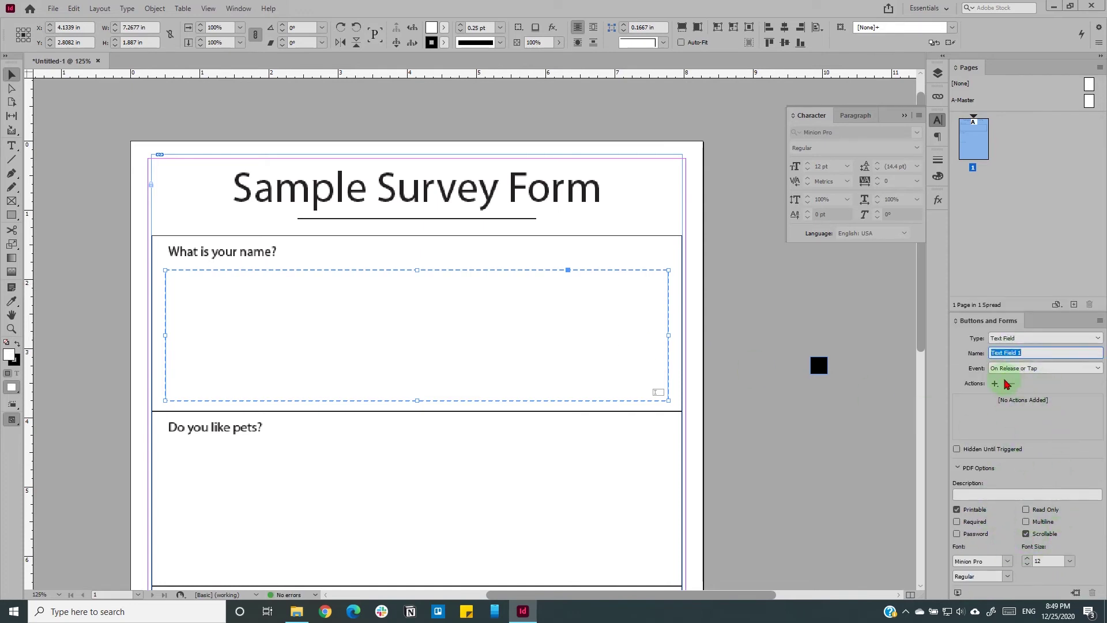
Step: Copy the text field into the pets, have-a-pet and pet-name answer boxes
left_click_drag(365, 319, 349, 485)
scroll(362, 460, "down", 4)
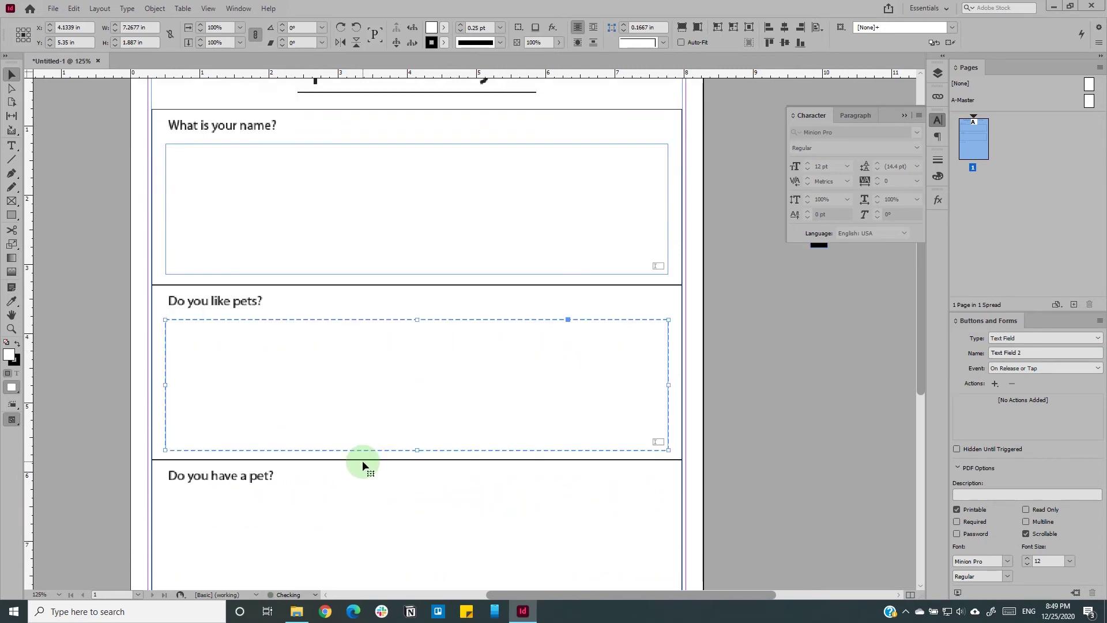
left_click_drag(343, 320, 344, 497)
scroll(344, 444, "down", 4)
scroll(344, 443, "down", 2)
left_click_drag(336, 265, 333, 443)
left_click(711, 440)
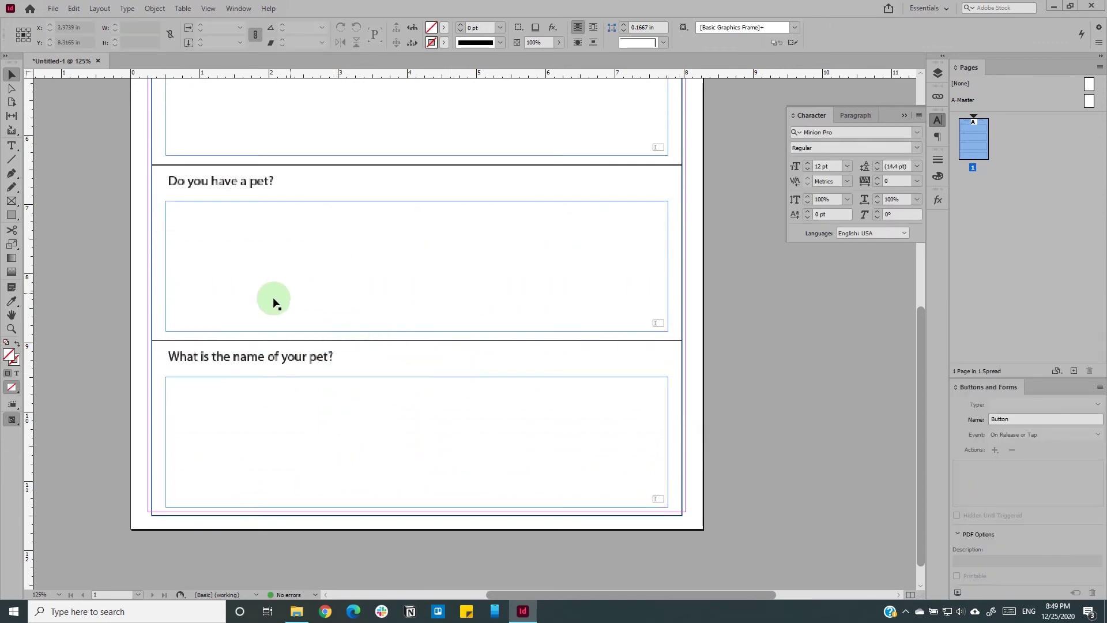
Step: Open and dismiss context menus on the have-a-pet field and pasteboard without changes
right_click(506, 241)
left_click(788, 342)
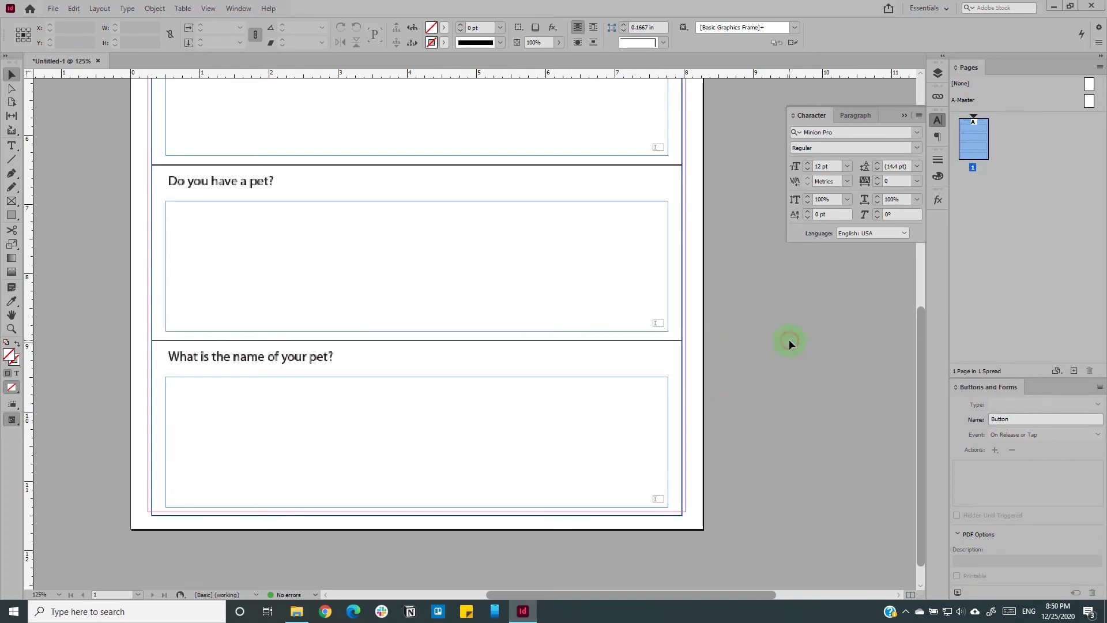
right_click(726, 270)
right_click(560, 222)
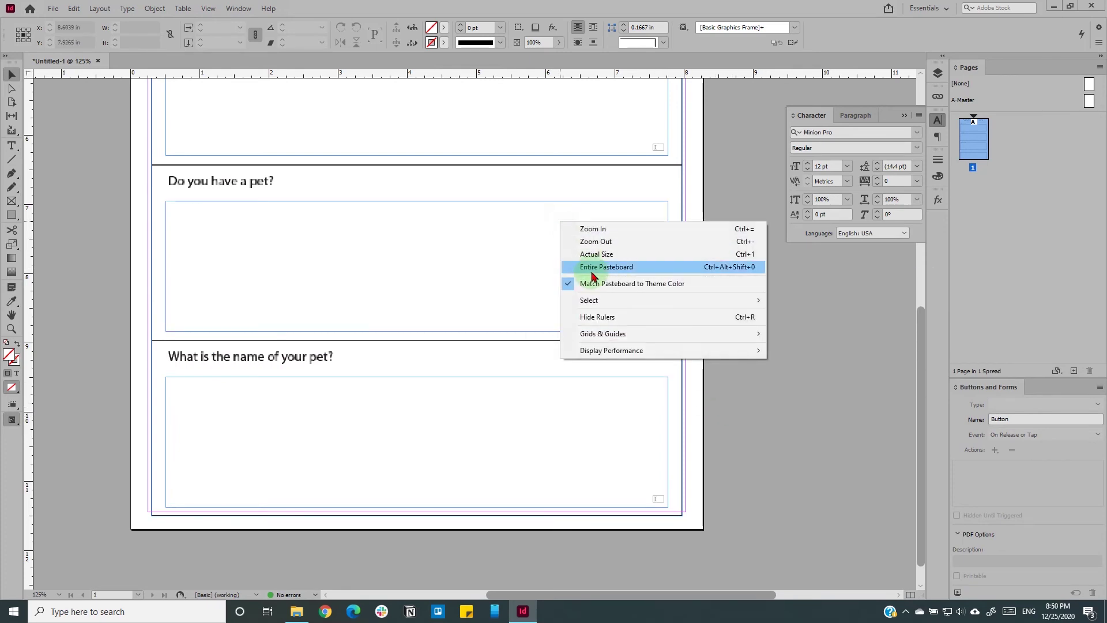
left_click(548, 194)
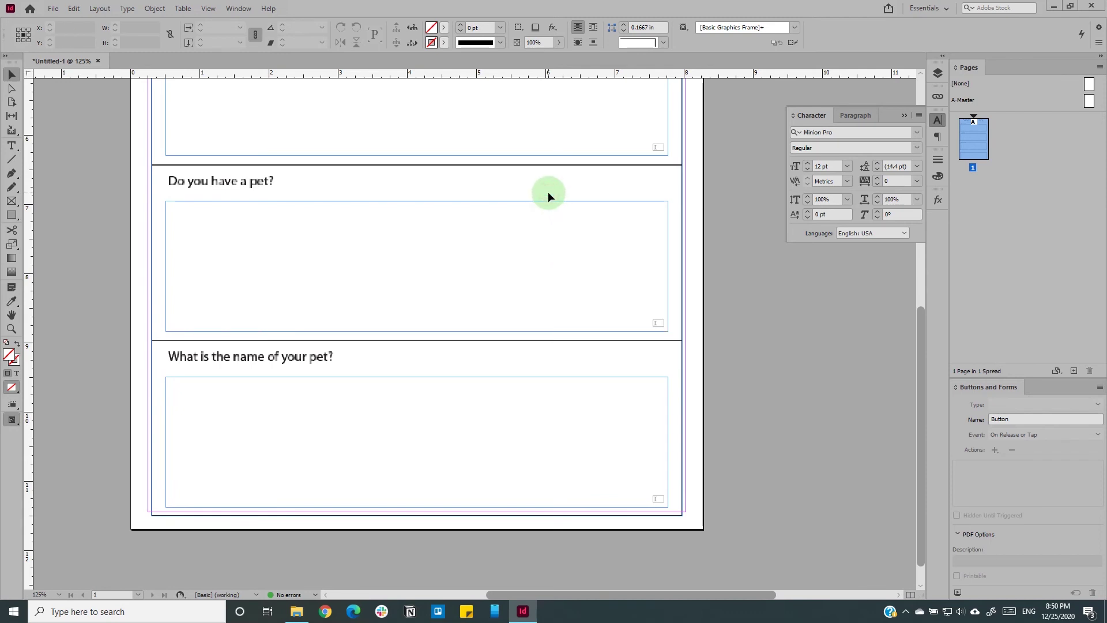
key("m")
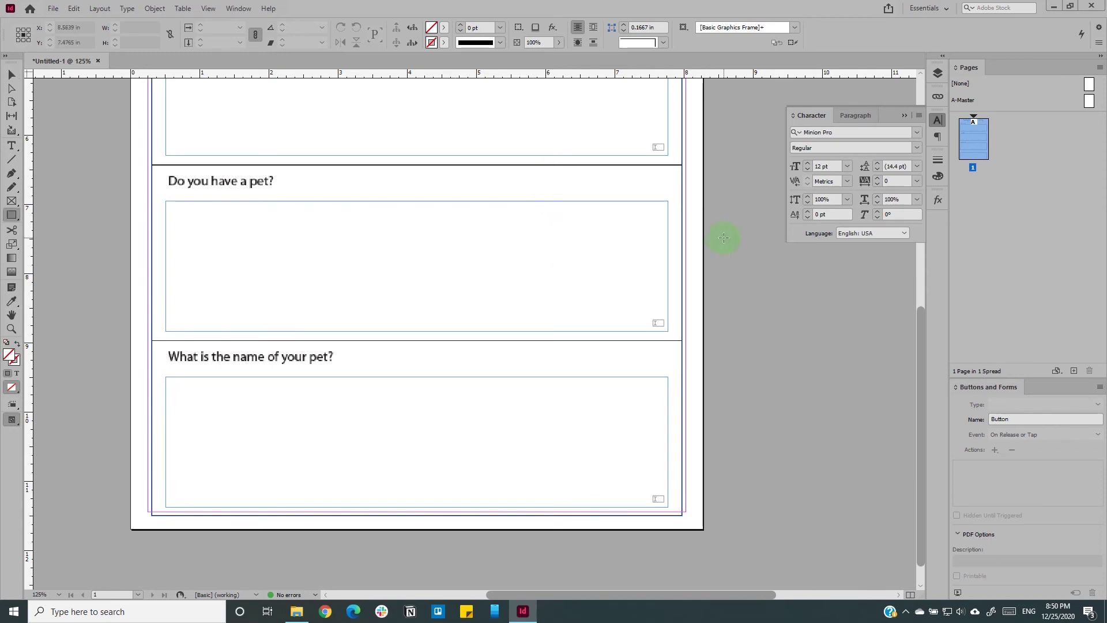
left_click_drag(723, 238, 768, 308)
right_click(745, 259)
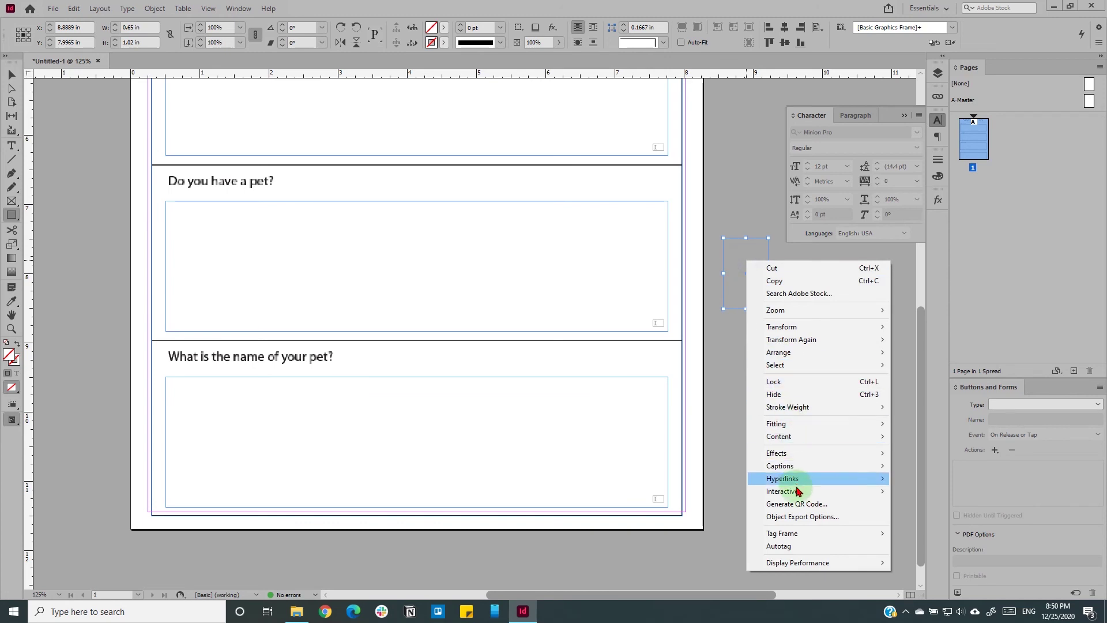
mouse_move(815, 491)
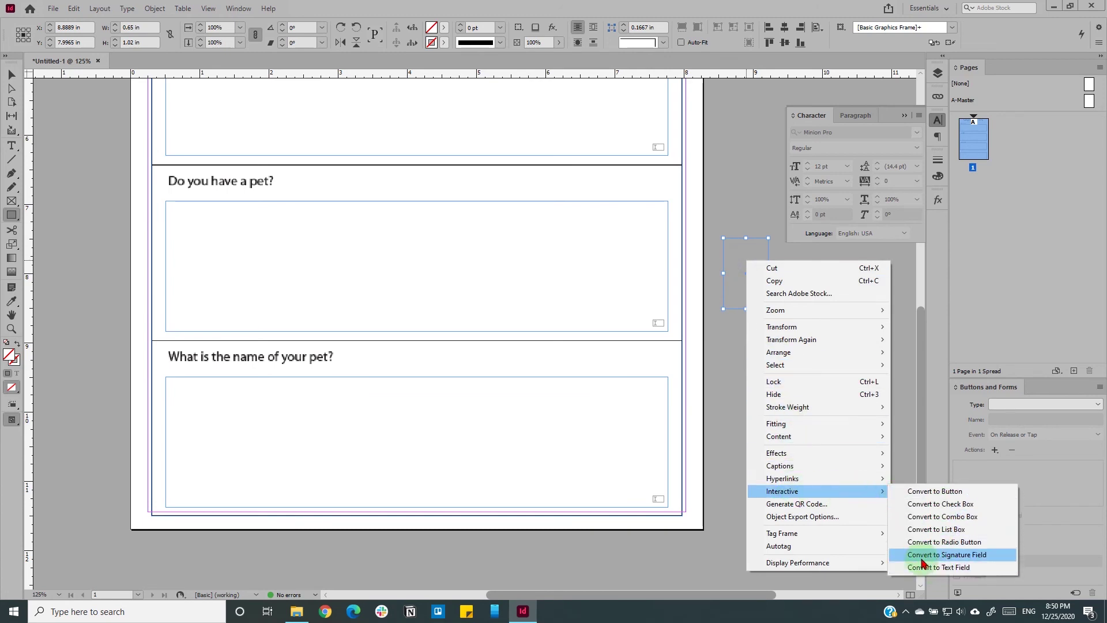
left_click(903, 450)
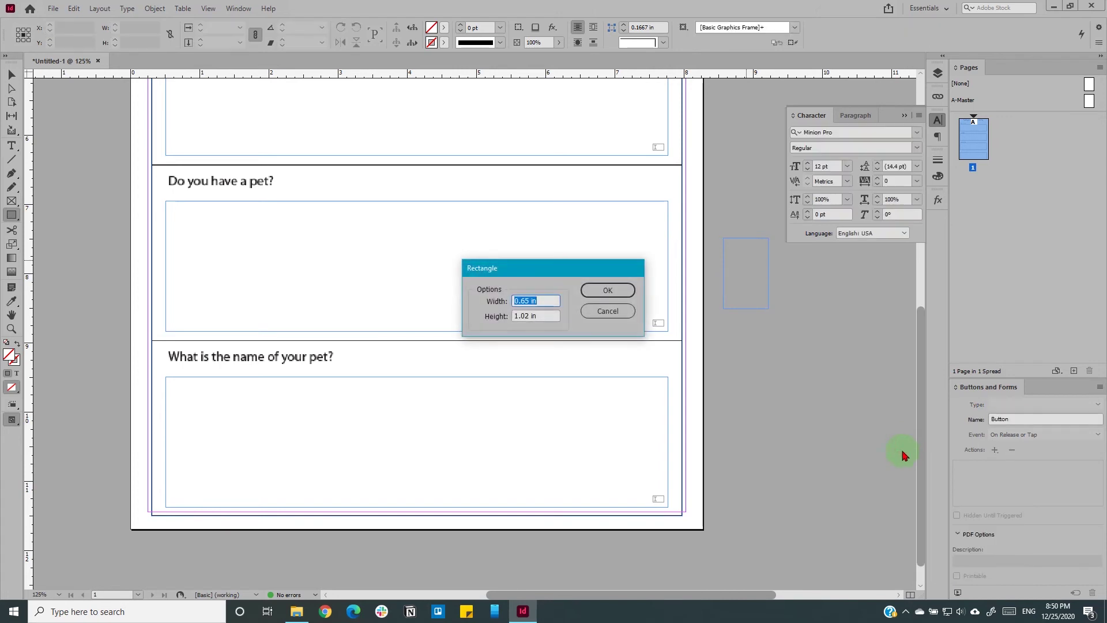
left_click(605, 311)
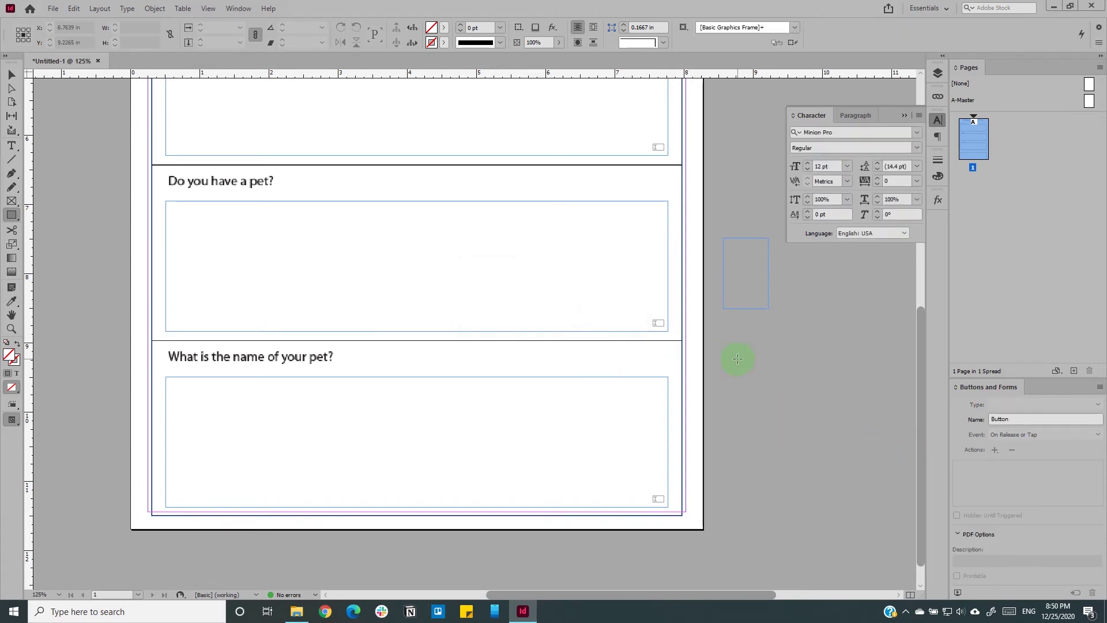
left_click_drag(728, 195, 727, 195)
key("Delete")
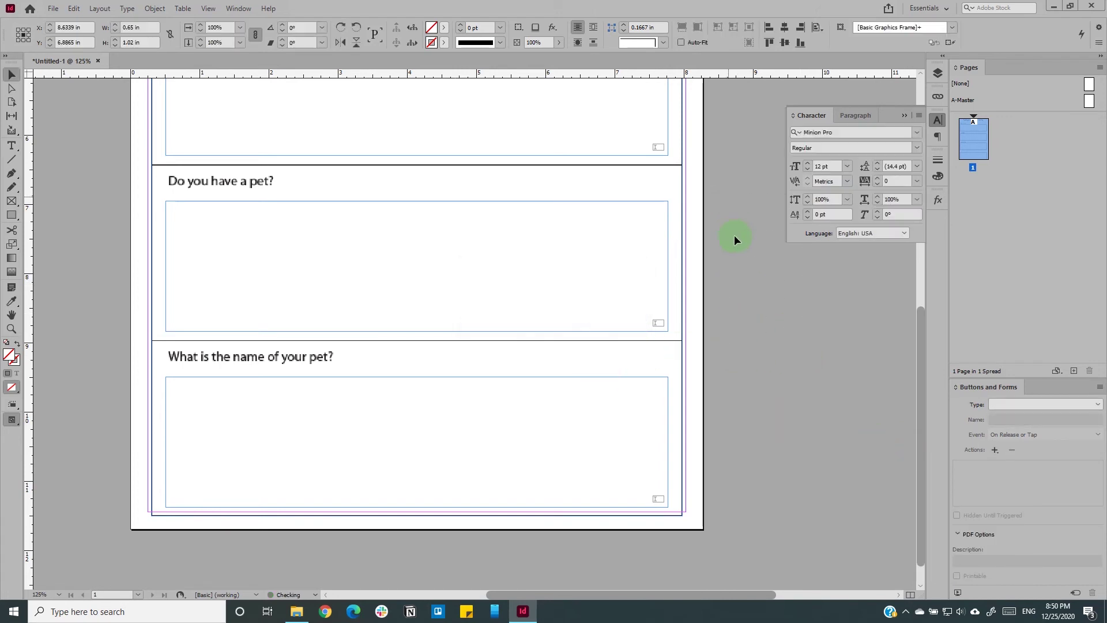
left_click(538, 254)
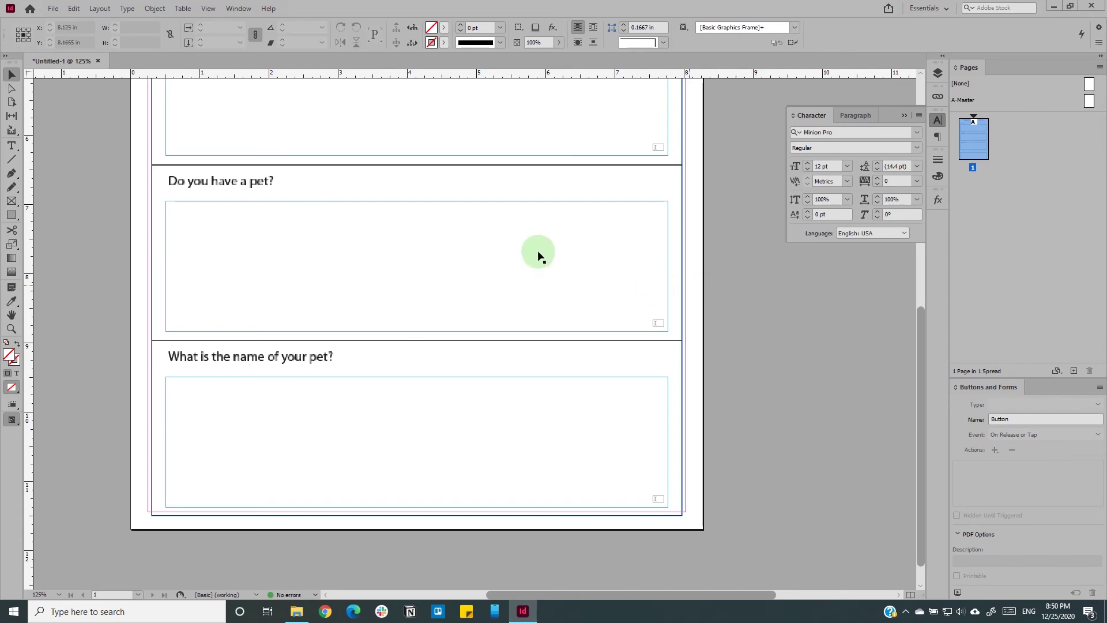
Step: Start an export and create a new folder 'Export' inside Desktop > Interactive PDF
left_click(58, 9)
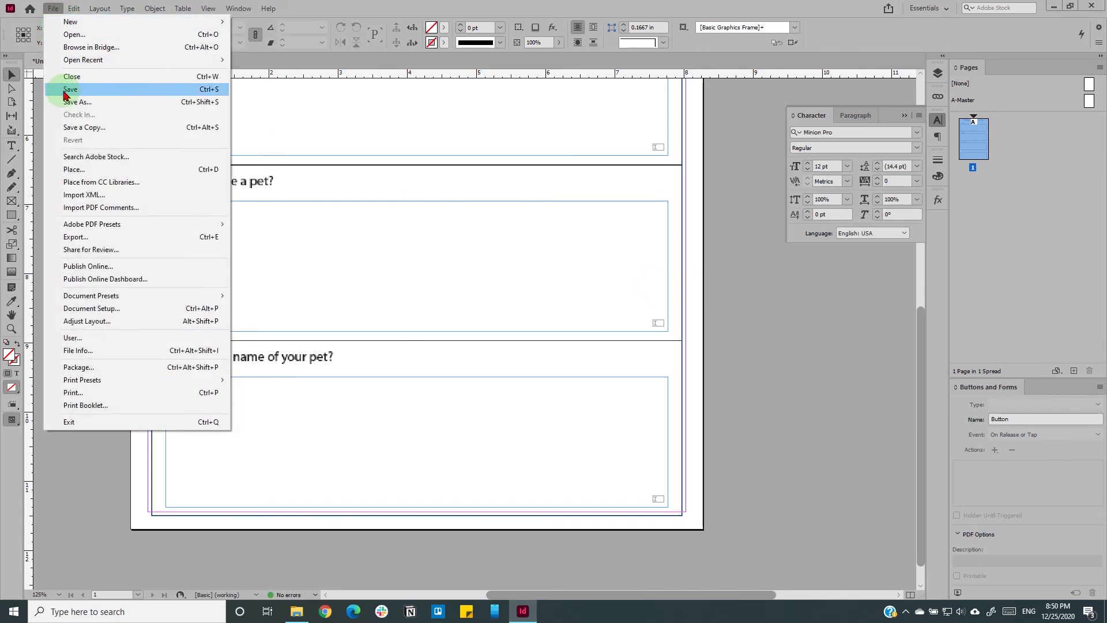
left_click(194, 244)
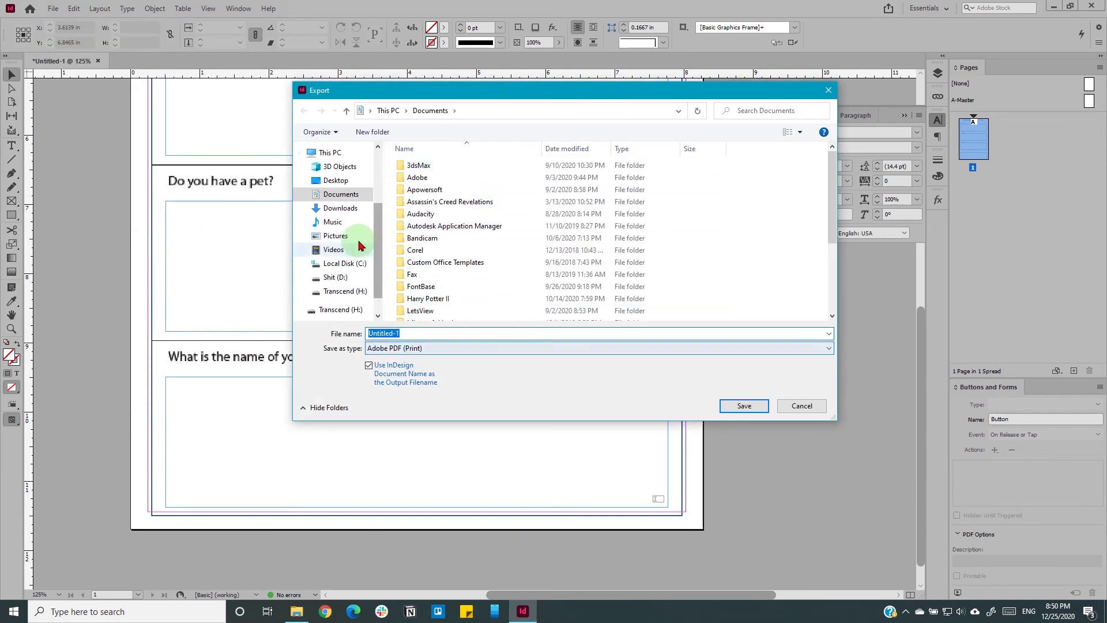
left_click(333, 180)
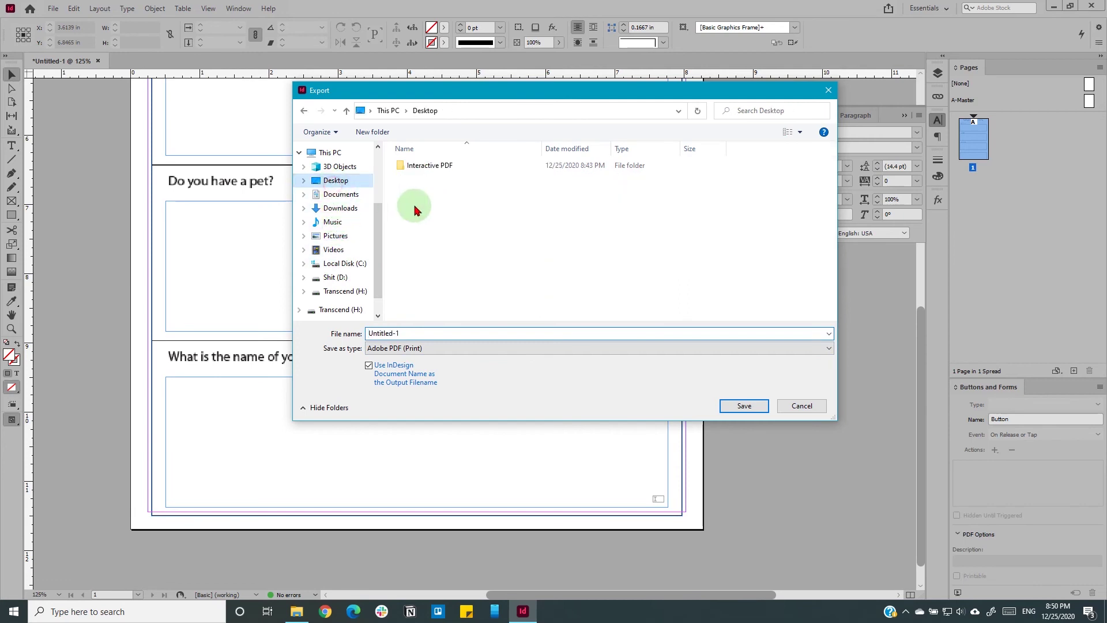
left_click(418, 167)
double_click(417, 172)
left_click(373, 134)
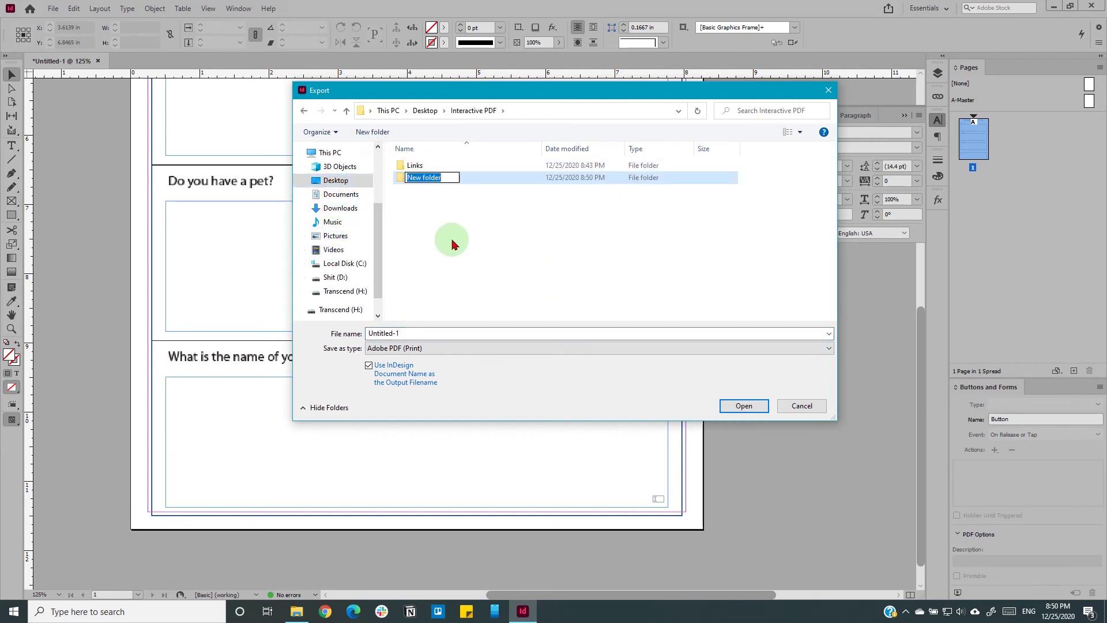
type("Export")
key("Return")
key("Return")
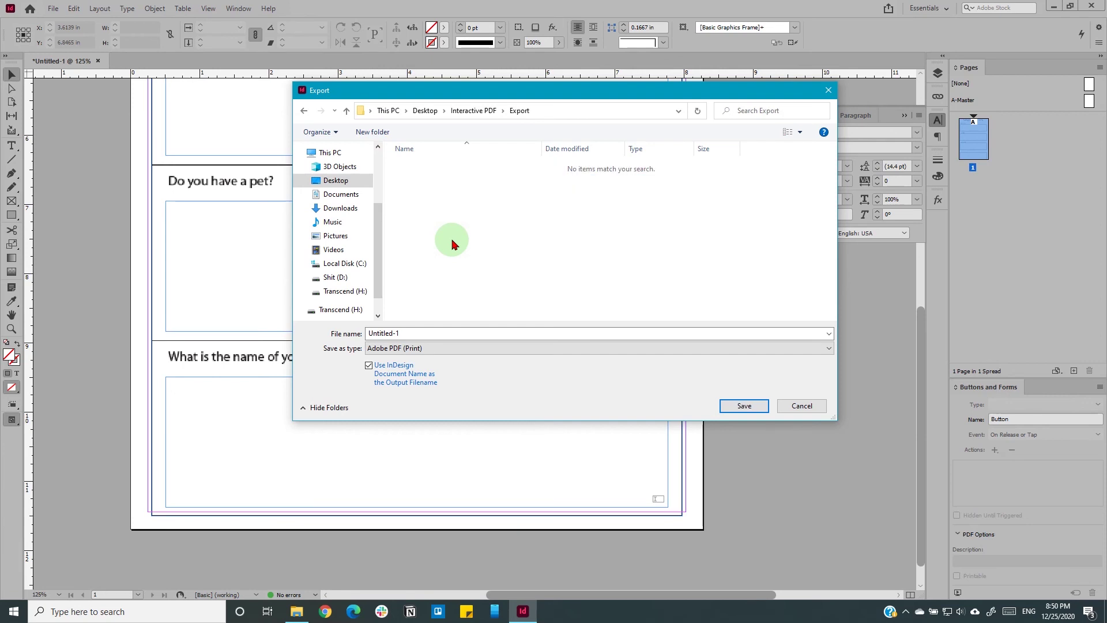
Step: Save the survey as Adobe PDF (Interactive) into the Export folder
left_click(444, 348)
left_click(423, 369)
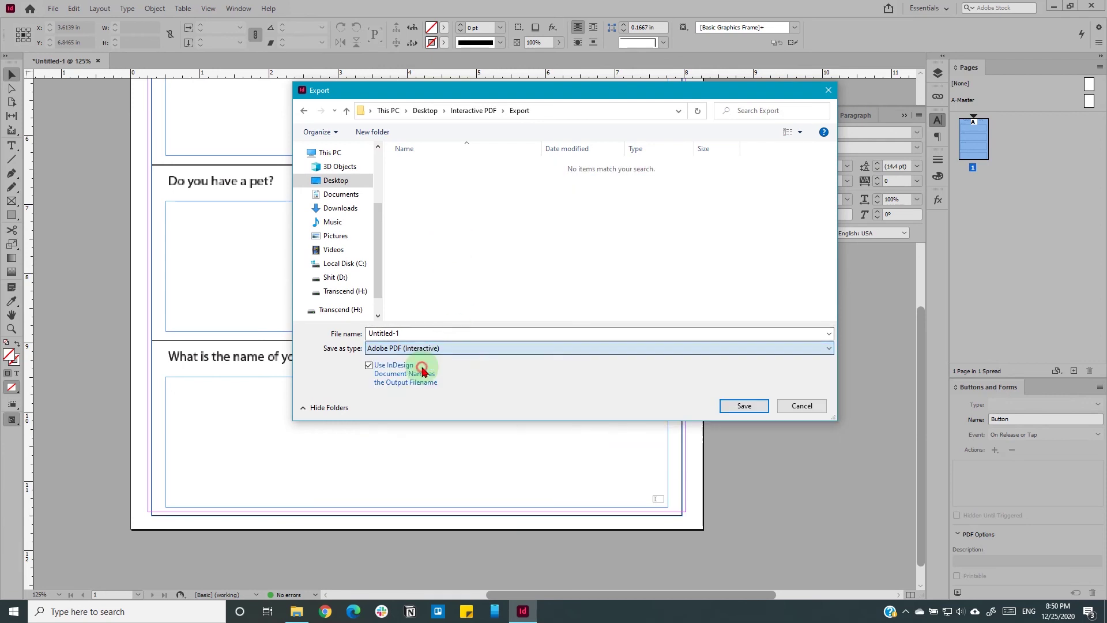
left_click(731, 405)
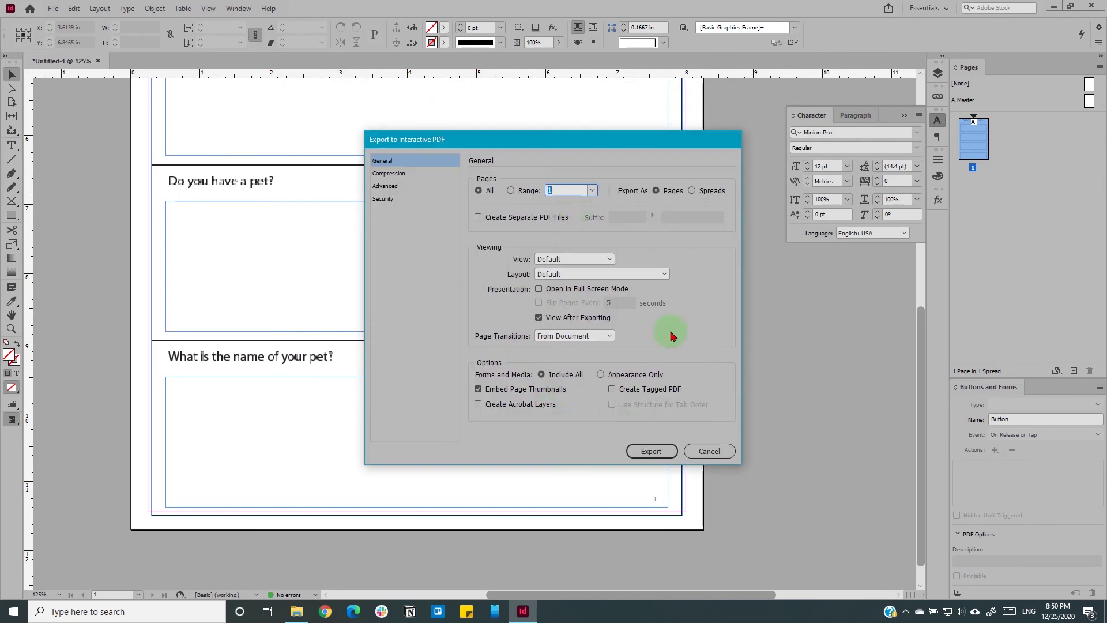
left_click(661, 454)
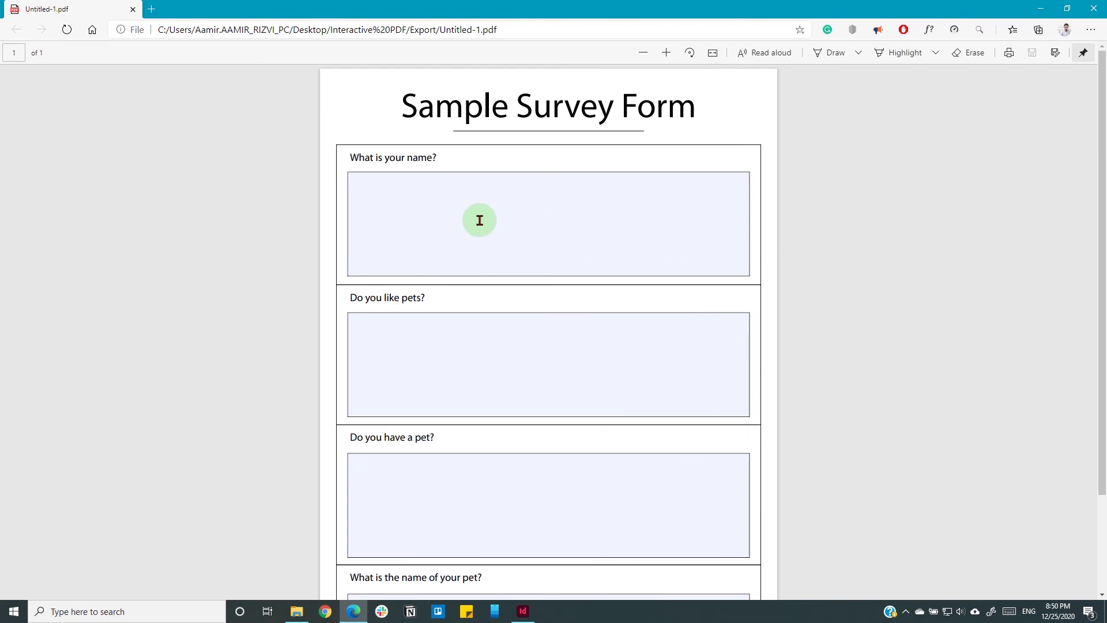
Step: Enter test answers 'sfdgdfsgdf', 'sdfgsdfg' and 'sdfgdfsgdsfgsdf' into the PDF form fields
left_click(479, 220)
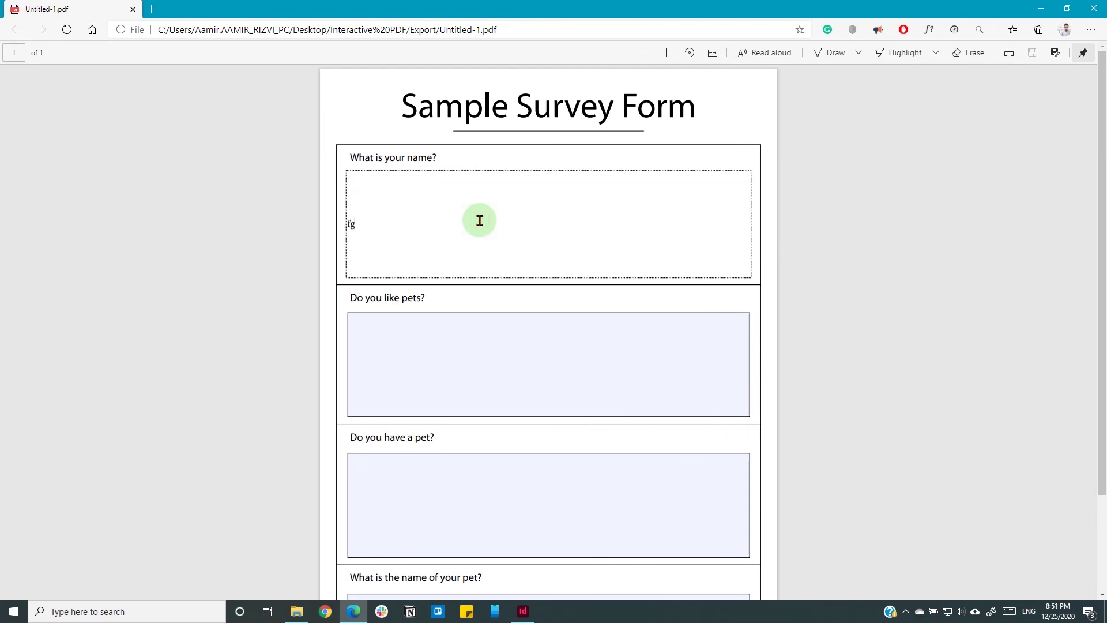
left_click(465, 346)
type("sfdgdfsgdf")
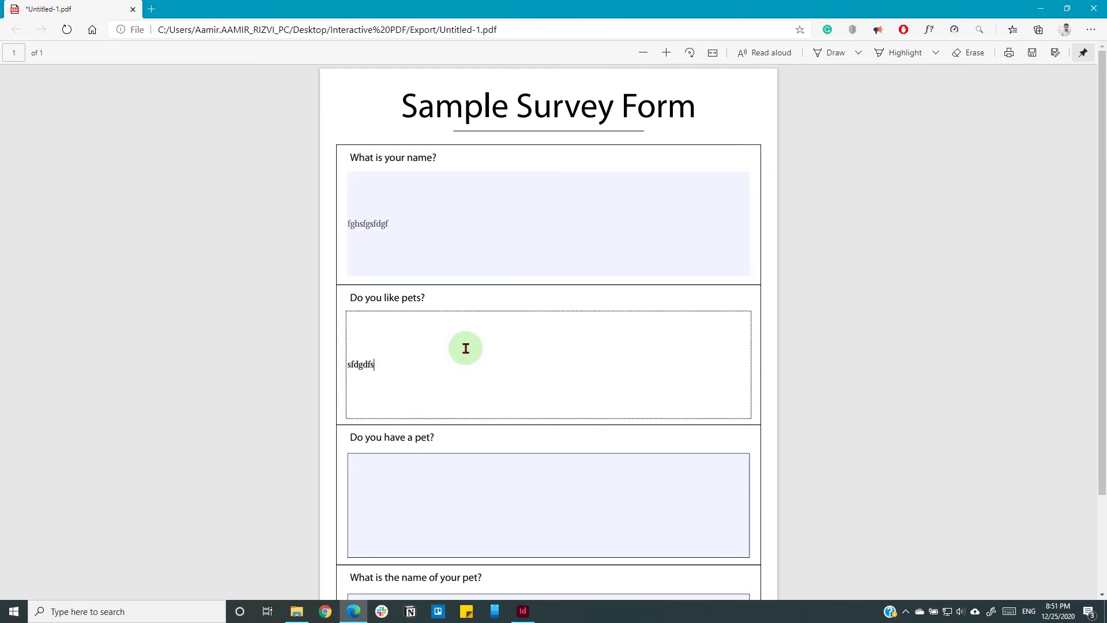
scroll(467, 363, "down", 2)
left_click(470, 375)
type("sdfgsdfg")
left_click(481, 517)
type("sdfgdfsgdsfgsdf")
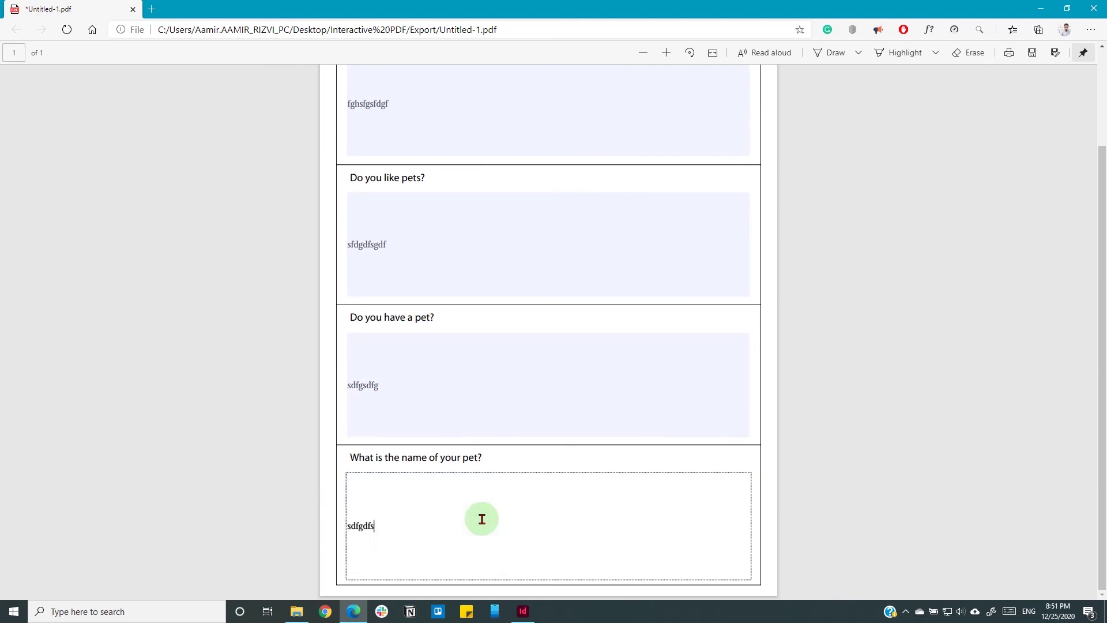
Step: Save the filled-in PDF and close Edge
left_click(1093, 8)
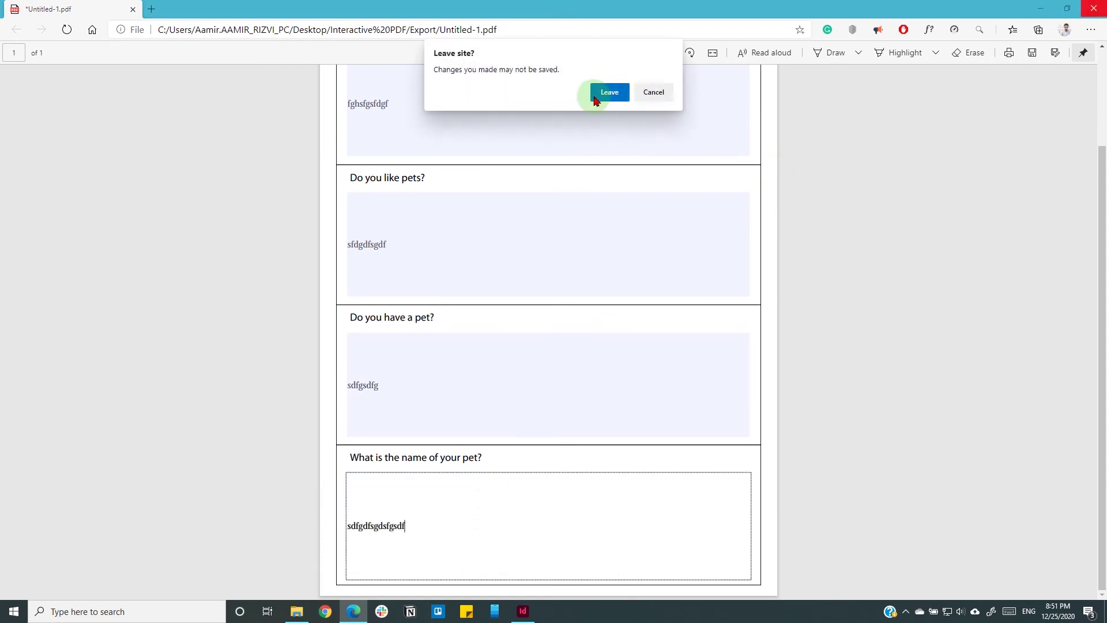
left_click(651, 92)
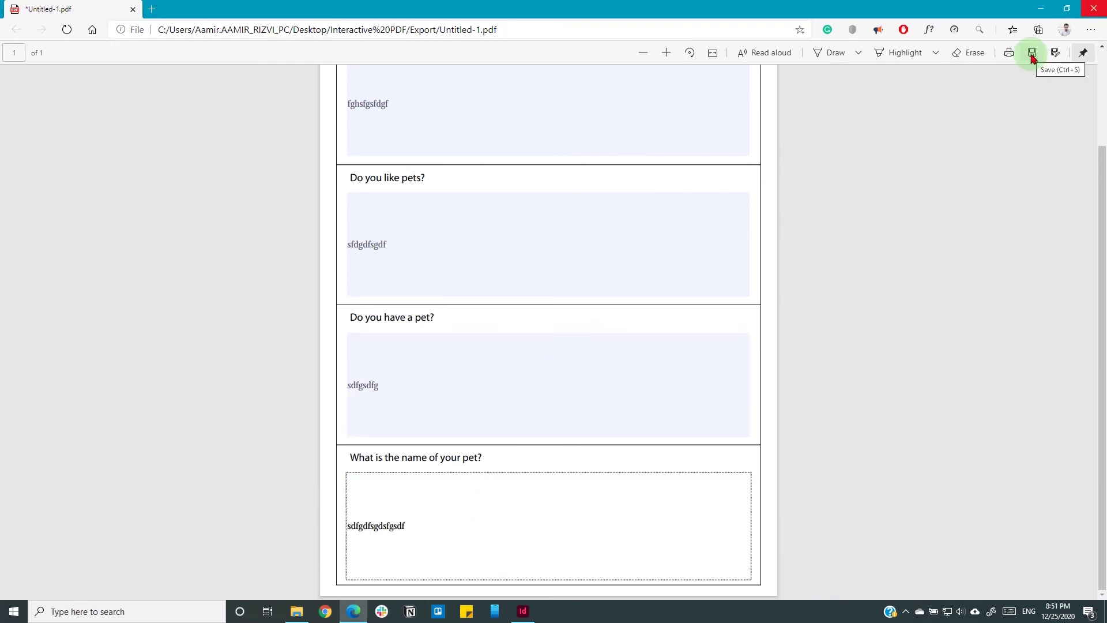
left_click(1032, 55)
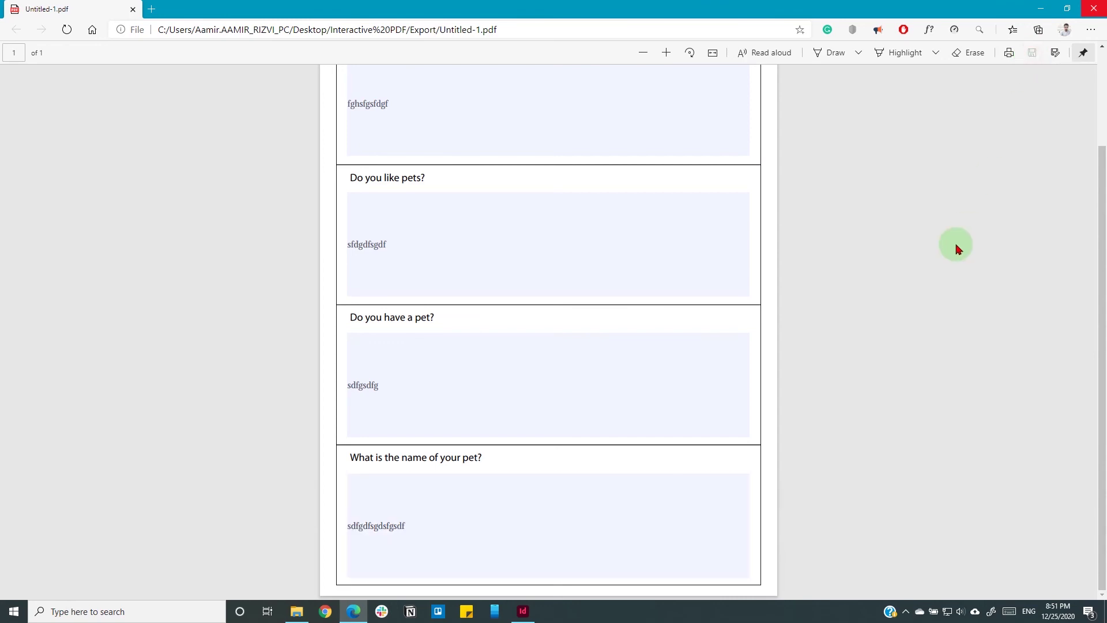
left_click(1093, 8)
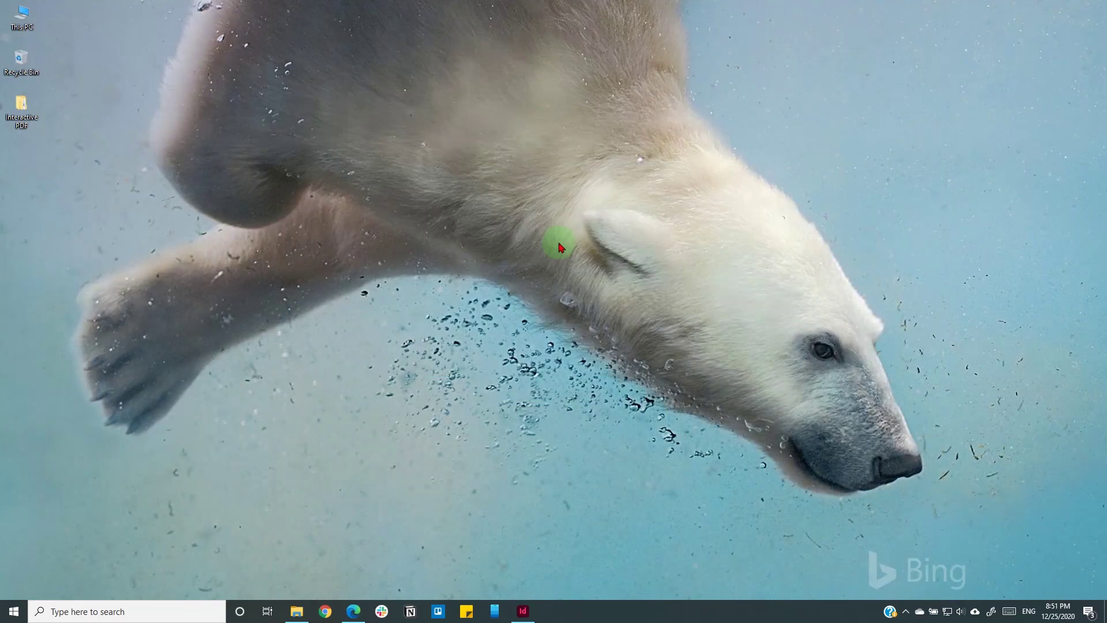
right_click(558, 240)
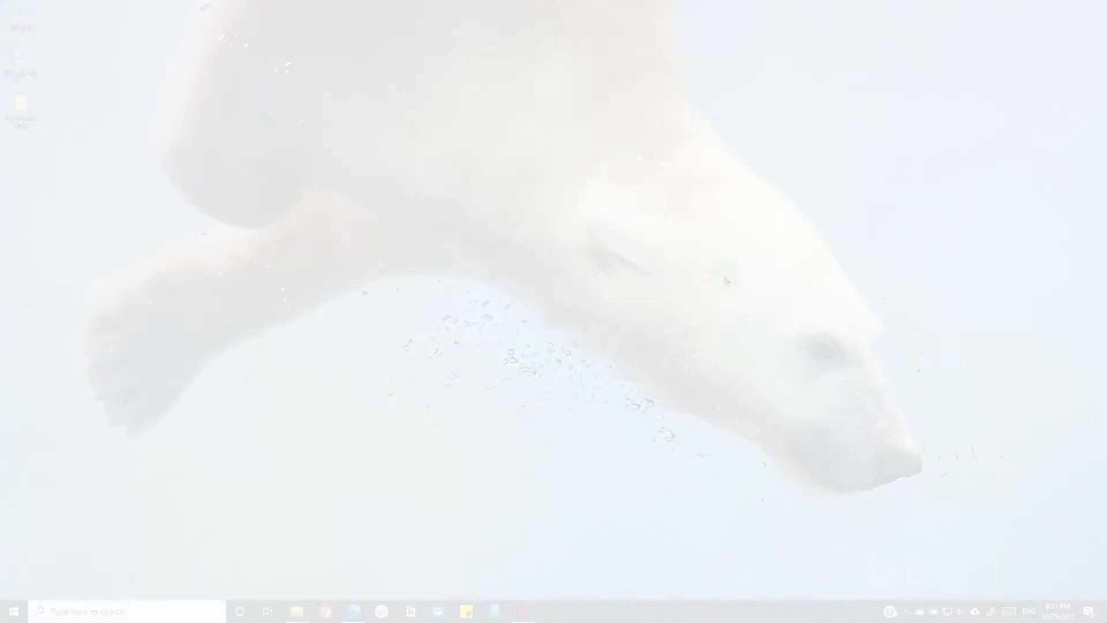